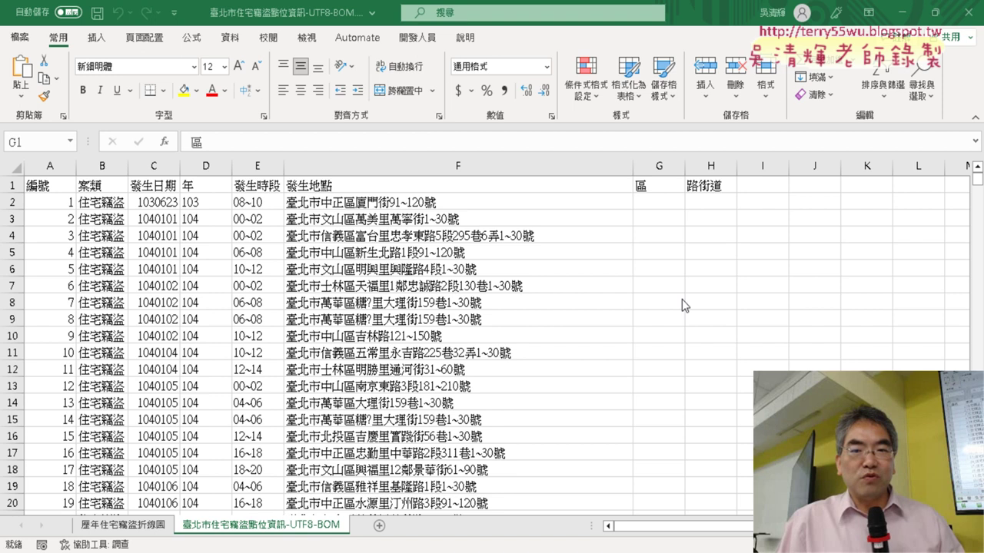
# - In cell G2, insert the MID function from the 文字 category and bring up its empty arguments dialog
pyautogui.click(659, 166)
pyautogui.click(659, 203)
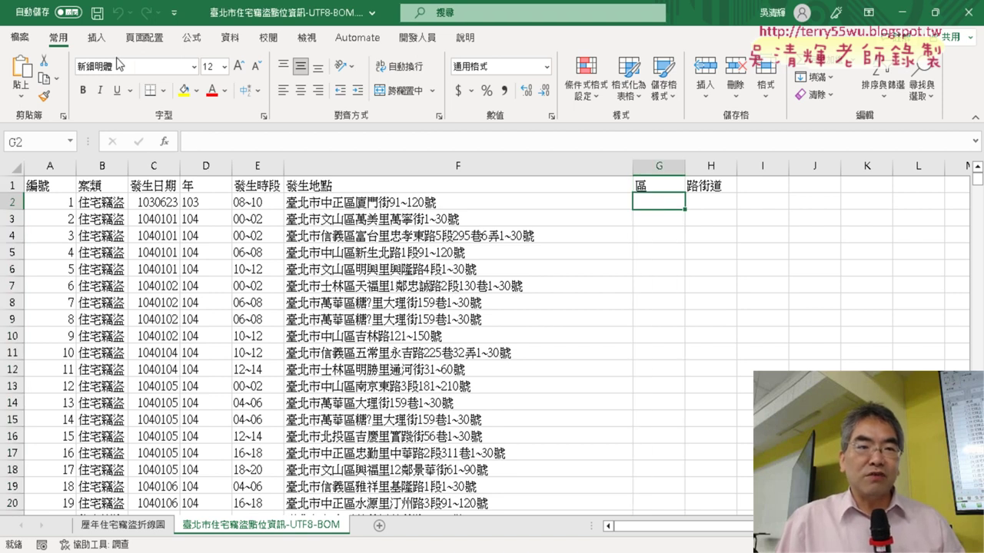
pyautogui.click(163, 135)
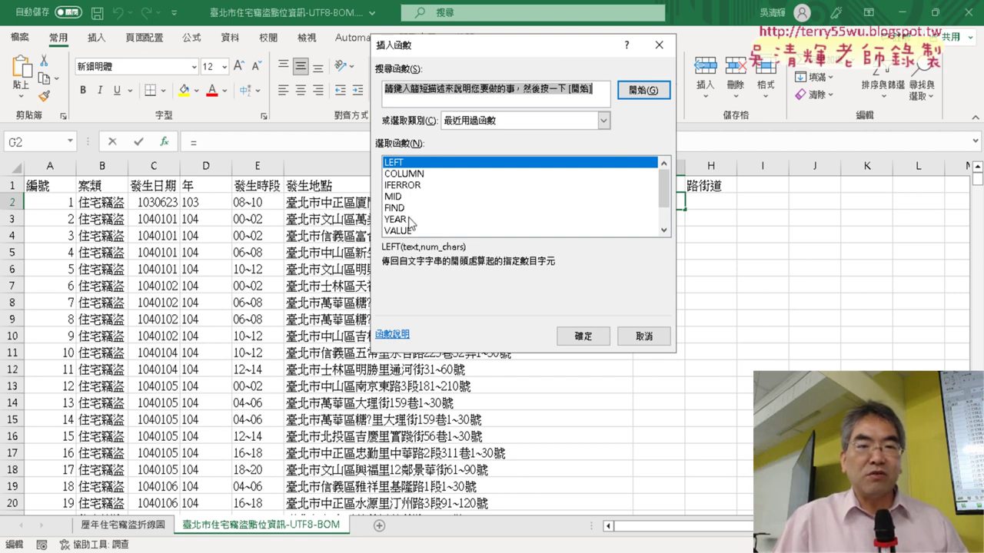
pyautogui.click(540, 122)
pyautogui.click(519, 227)
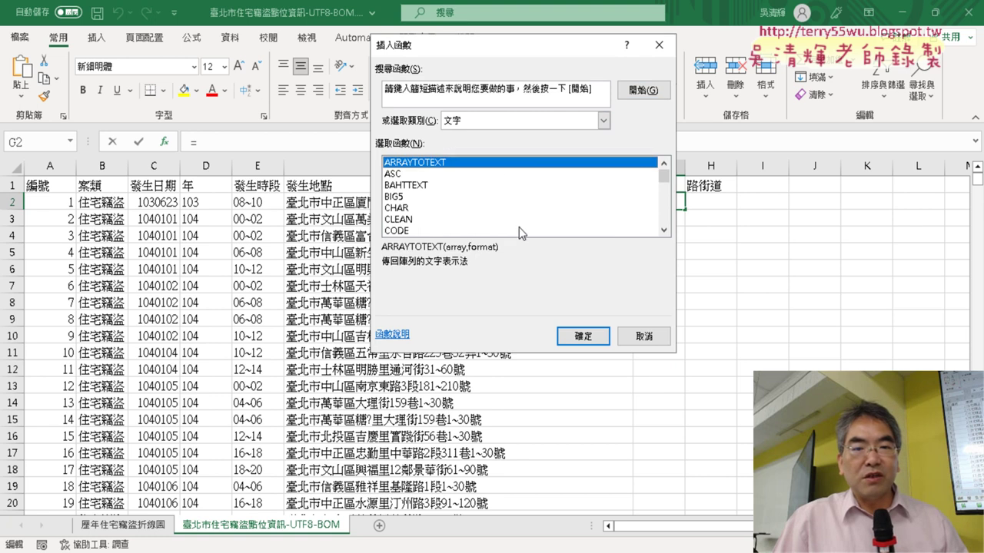
pyautogui.click(664, 230)
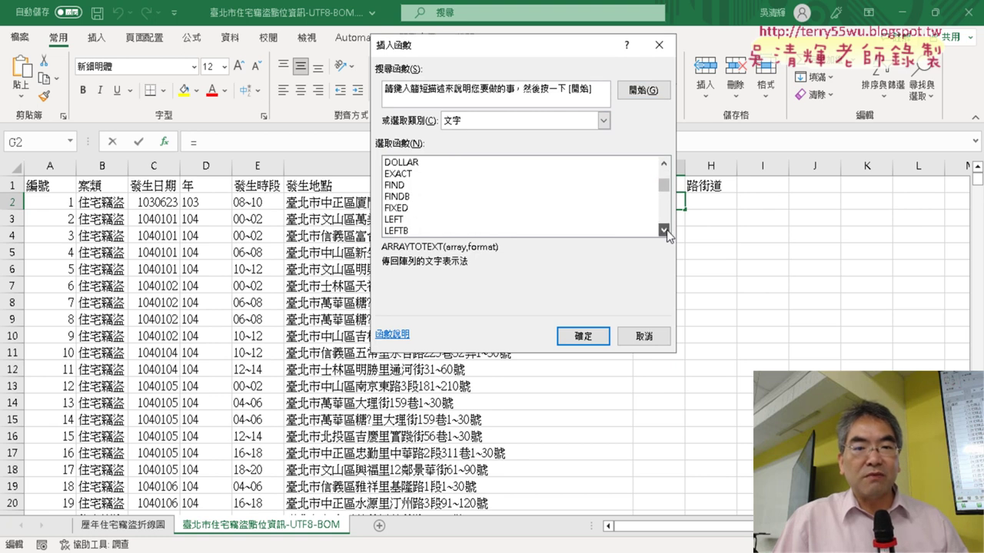
pyautogui.doubleClick(501, 208)
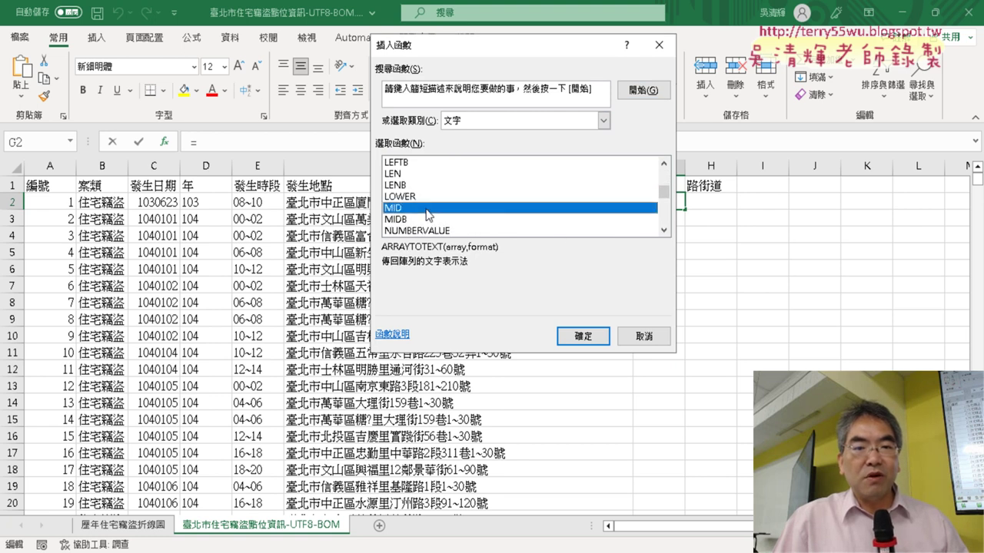
pyautogui.moveTo(525, 82); pyautogui.dragTo(538, 289)
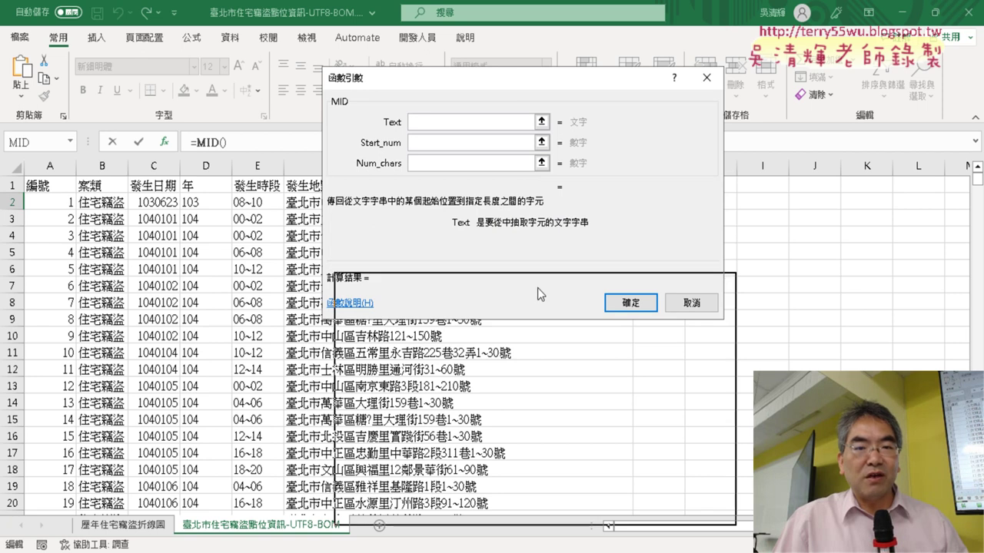
# - Enter =MID(F2,4,3) in G2 and fill it down column G to get district names like 中正區
pyautogui.click(427, 206)
pyautogui.press('Tab')
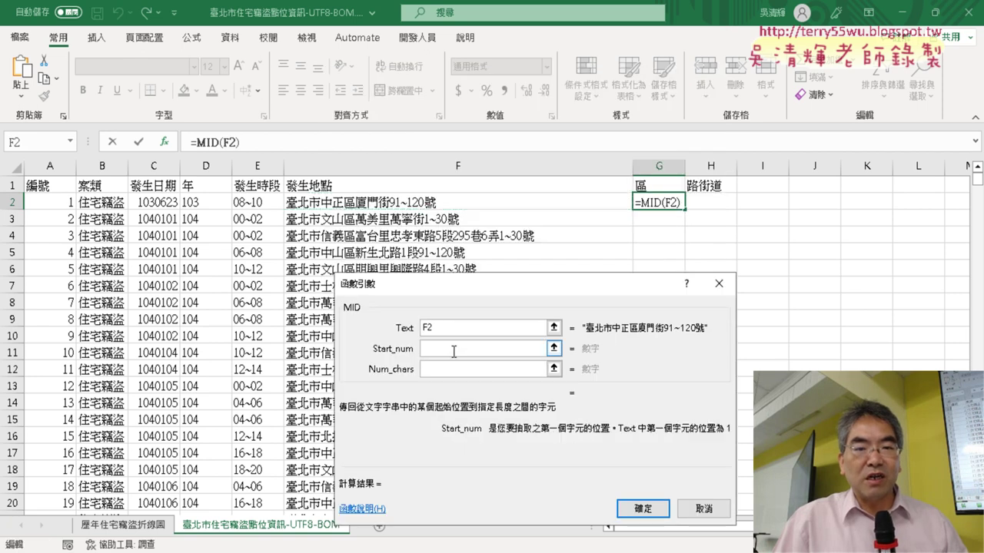
pyautogui.click(444, 348)
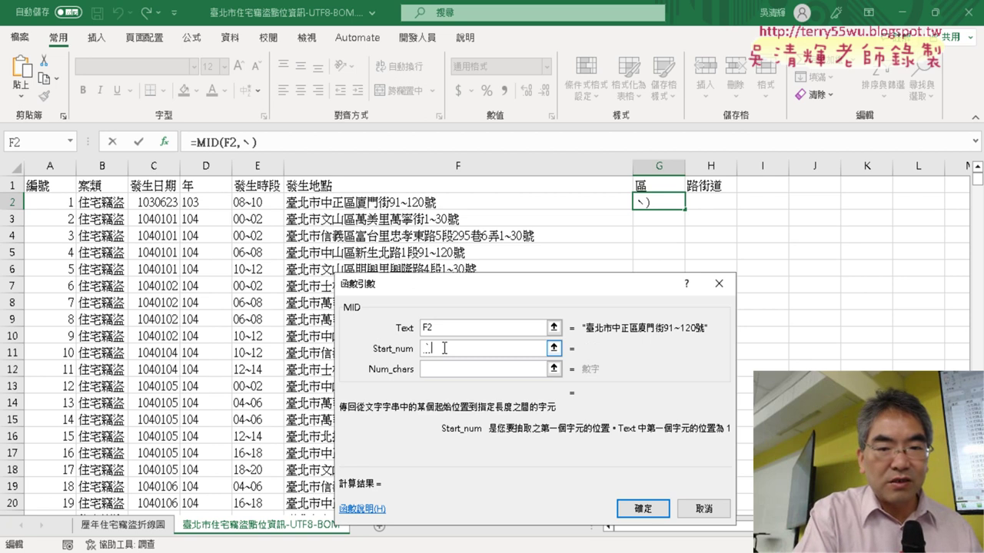
pyautogui.write('4')
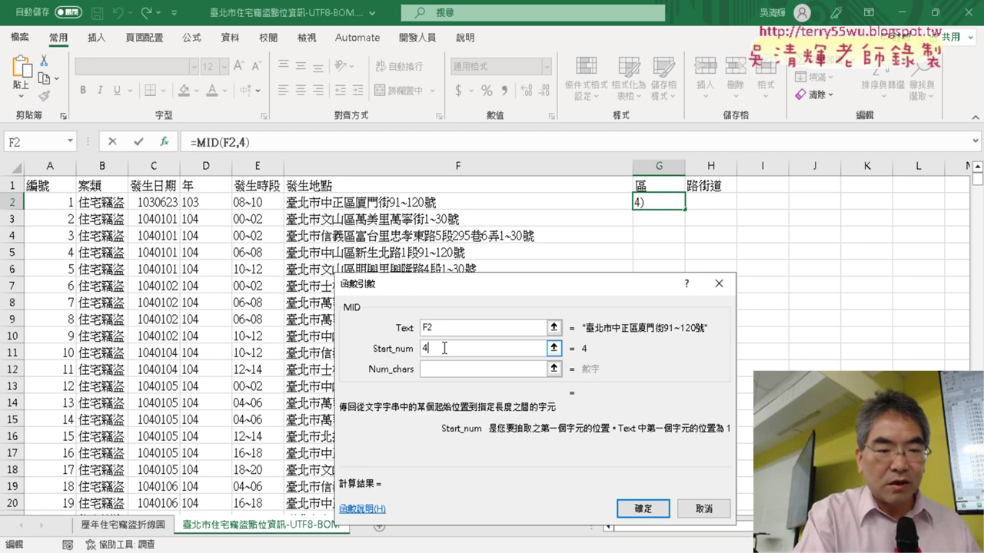
pyautogui.press('Tab')
pyautogui.write('3')
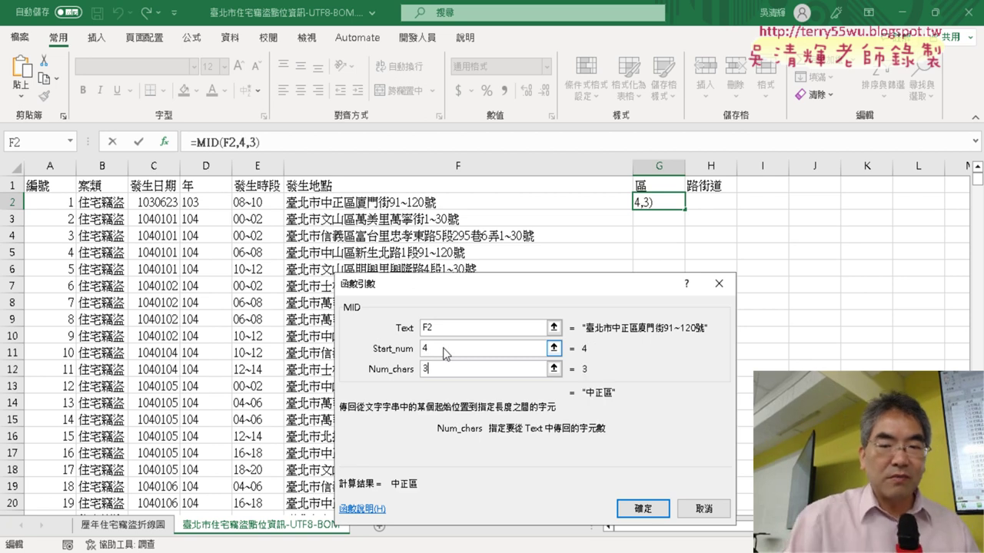
pyautogui.click(651, 509)
pyautogui.doubleClick(686, 209)
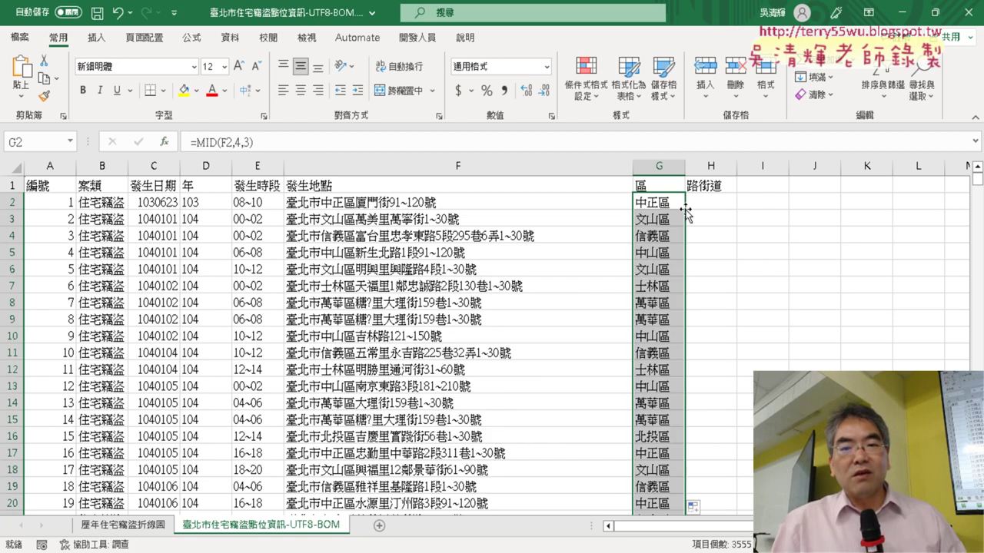
pyautogui.click(673, 202)
pyautogui.scroll(-4, 673, 207)
pyautogui.scroll(-8, 673, 219)
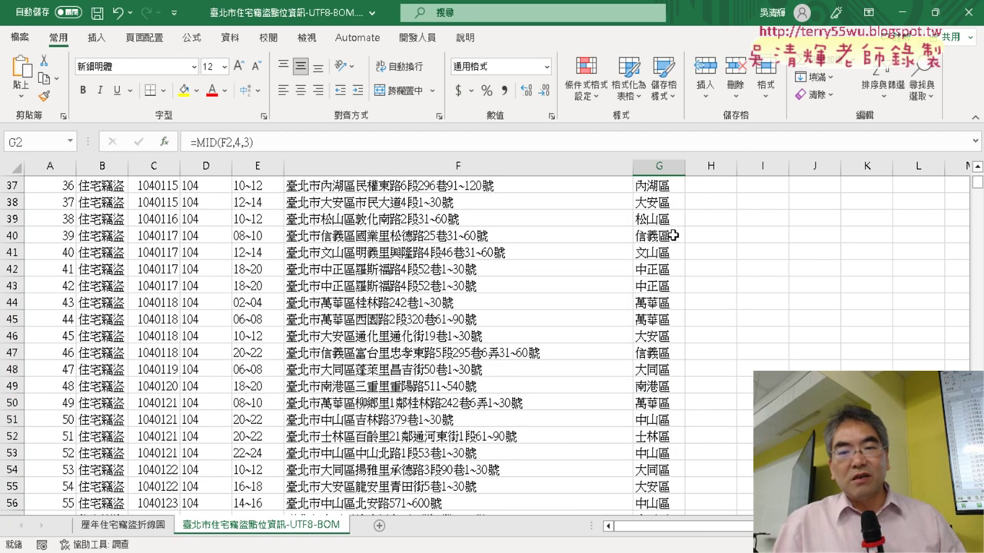
pyautogui.scroll(-8, 672, 230)
pyautogui.scroll(-3, 671, 238)
pyautogui.scroll(-4, 672, 237)
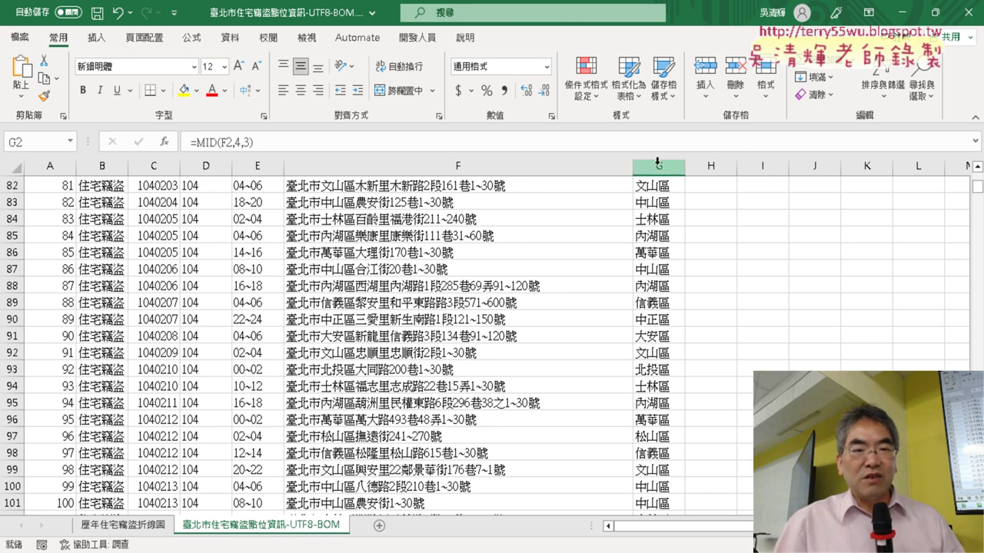
pyautogui.doubleClick(342, 253)
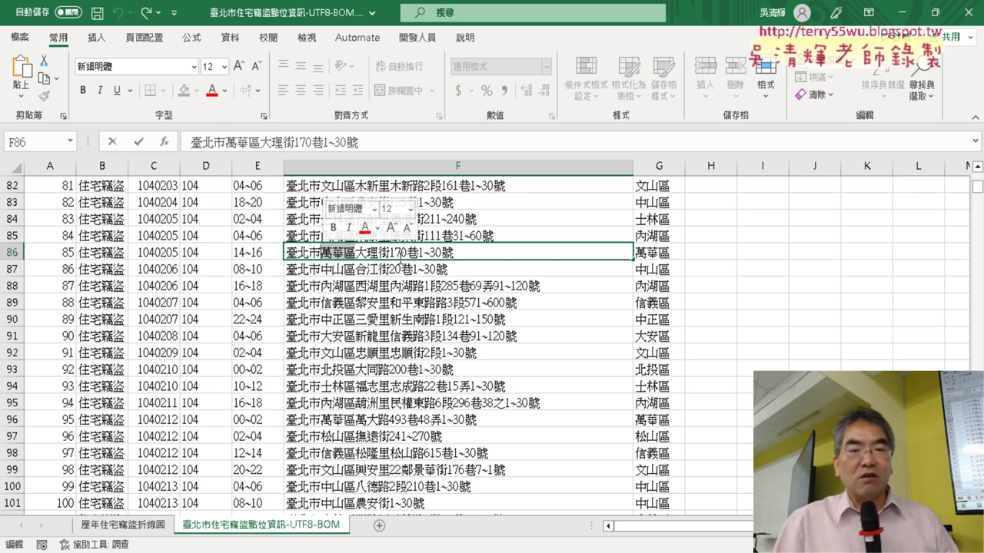
pyautogui.click(581, 298)
pyautogui.scroll(8, 581, 296)
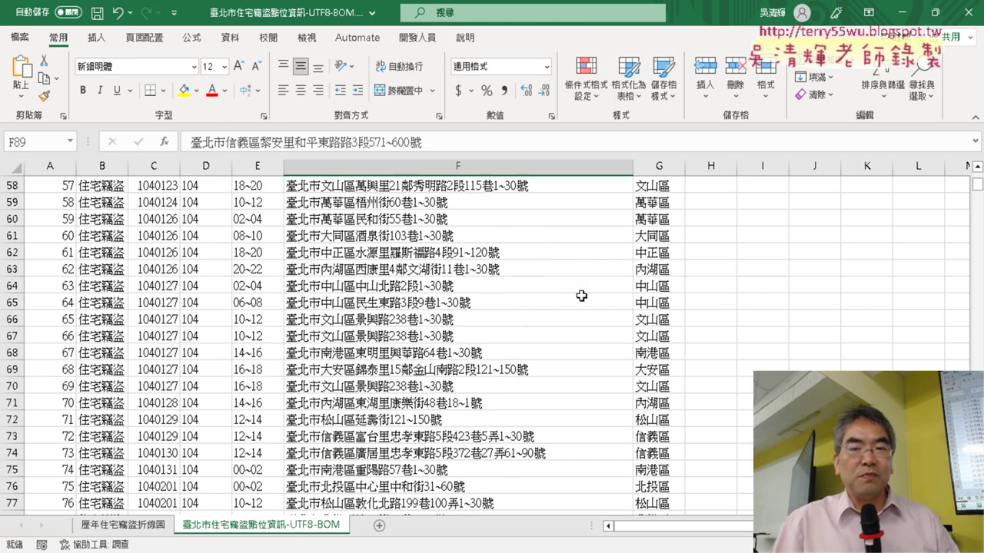
pyautogui.scroll(7, 581, 296)
pyautogui.scroll(5, 581, 295)
pyautogui.scroll(7, 581, 296)
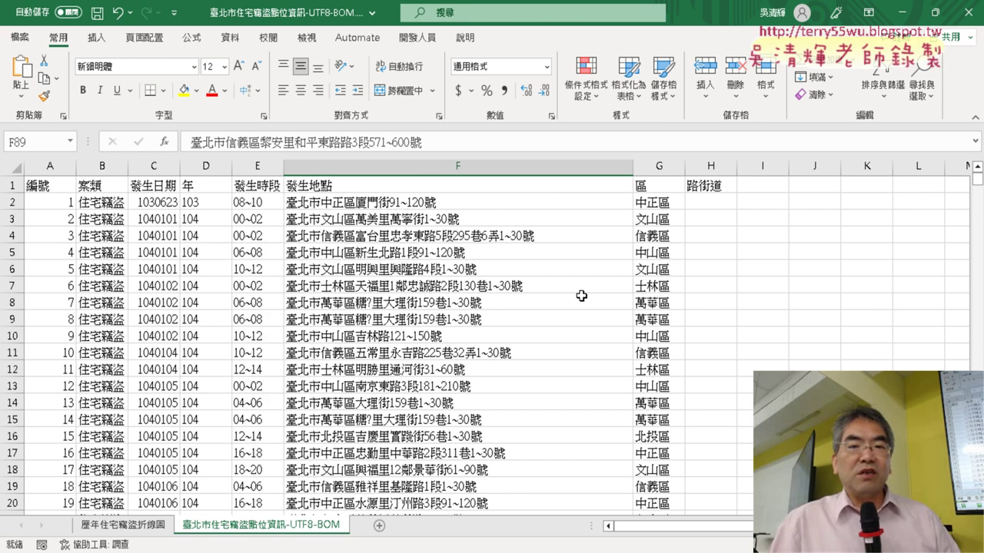
pyautogui.click(545, 201)
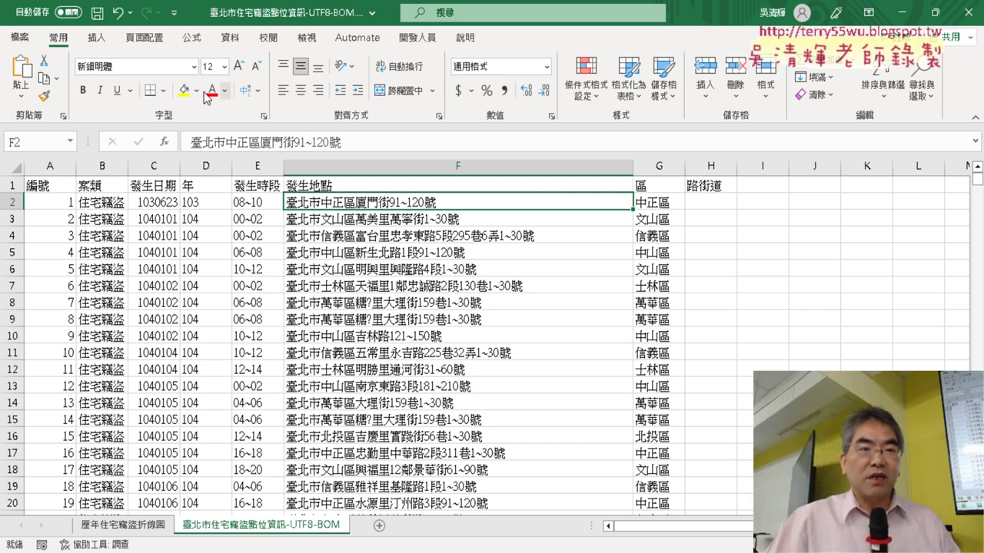
# - Insert a pivot table from source range A1:H3556 on a new worksheet
pyautogui.click(95, 37)
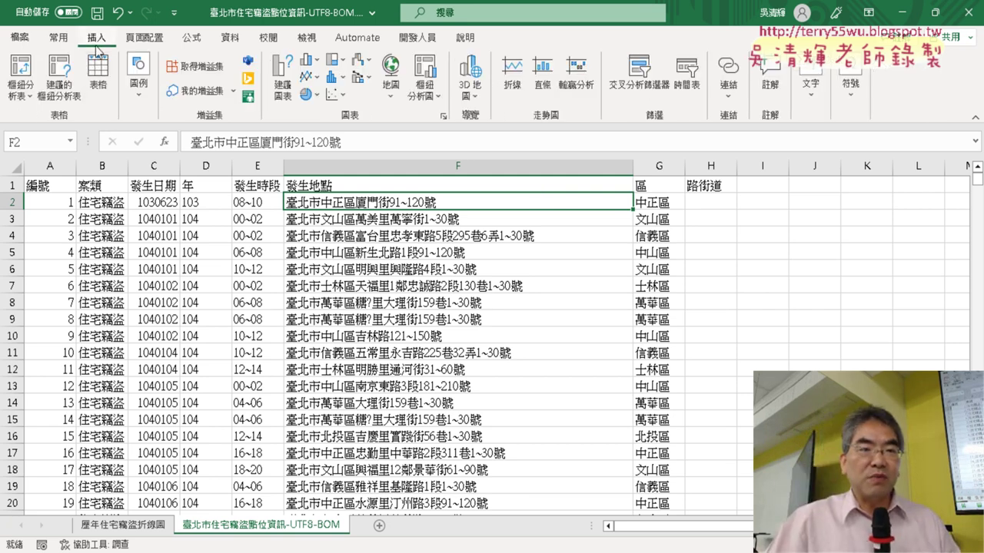
pyautogui.click(21, 71)
pyautogui.moveTo(528, 343); pyautogui.dragTo(341, 212)
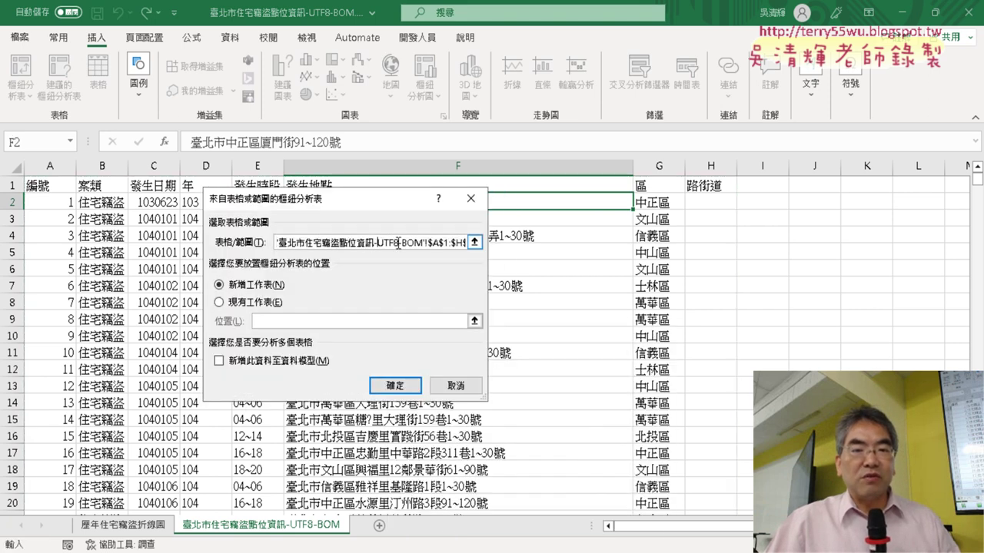
pyautogui.moveTo(400, 242); pyautogui.dragTo(373, 246)
pyautogui.click(401, 243)
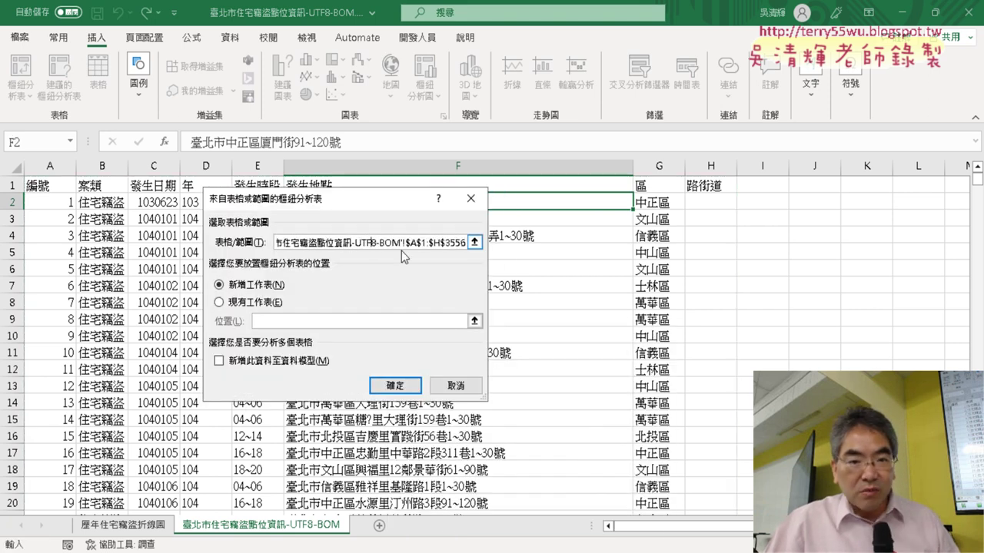
pyautogui.moveTo(402, 243)
pyautogui.mouseDown()
pyautogui.moveTo(250, 247)
pyautogui.moveTo(520, 239)
pyautogui.mouseUp()
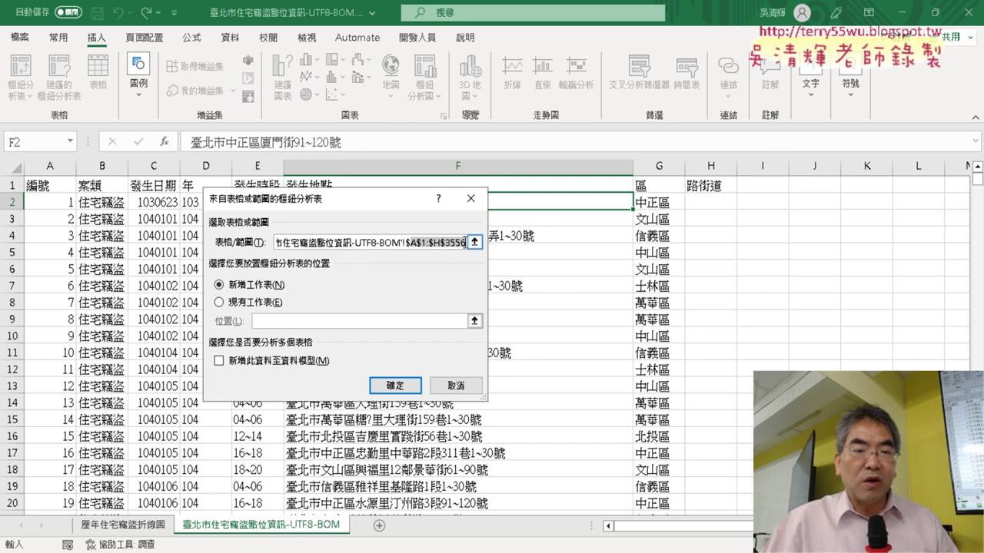
pyautogui.click(397, 385)
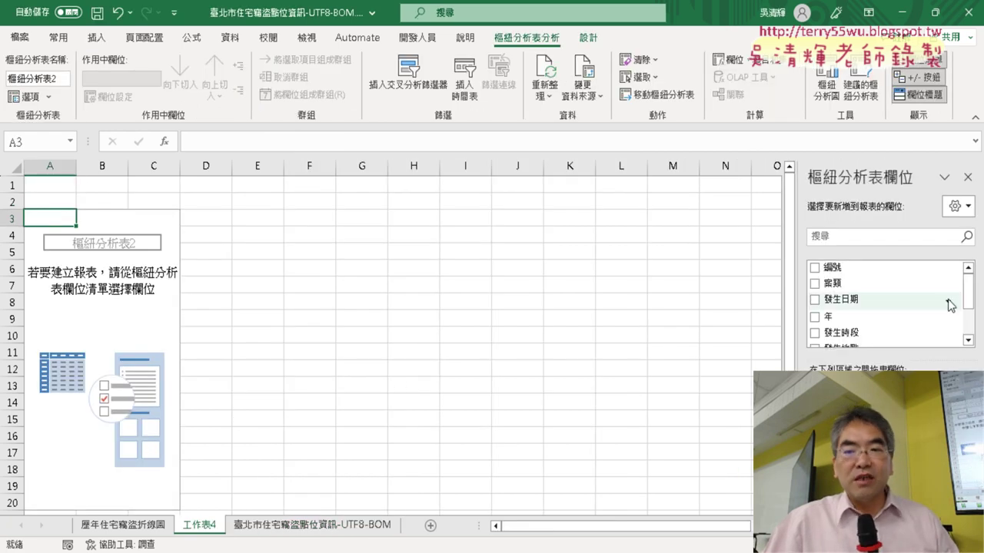
# - Add the 區 field to the pivot table, producing a 計數 - 區 column
pyautogui.moveTo(967, 296); pyautogui.dragTo(968, 318)
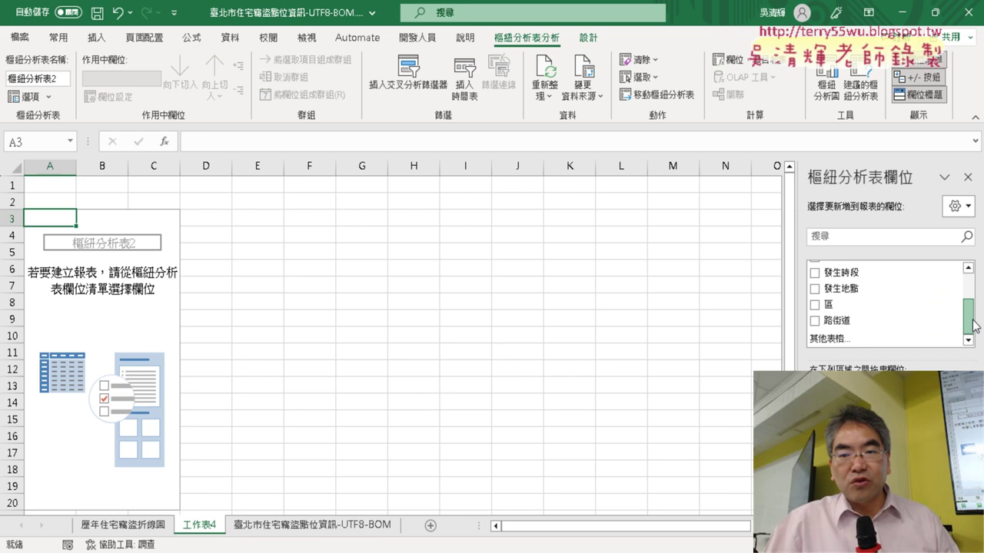
pyautogui.moveTo(830, 304); pyautogui.dragTo(845, 430)
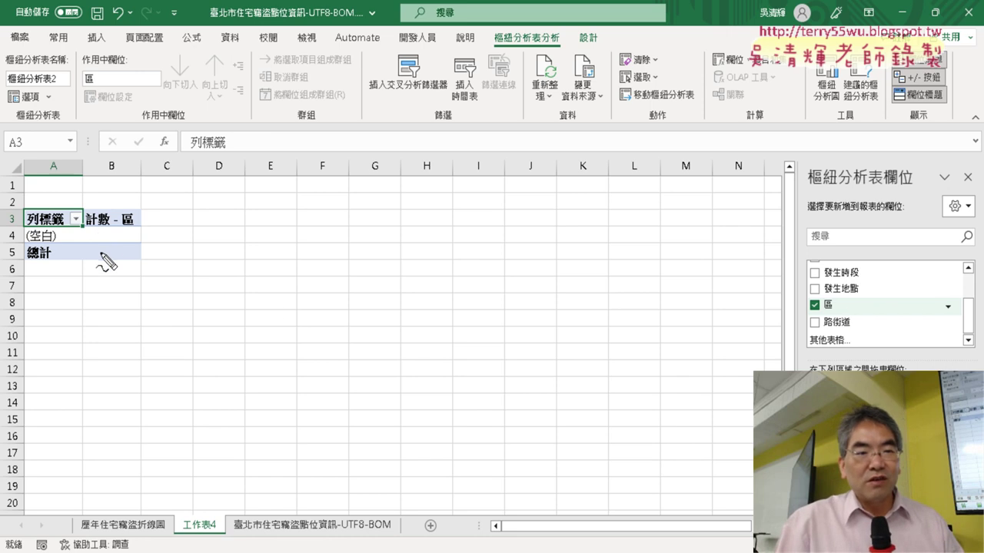
pyautogui.moveTo(111, 252)
pyautogui.mouseDown()
pyautogui.moveTo(143, 217)
pyautogui.moveTo(110, 255)
pyautogui.mouseUp()
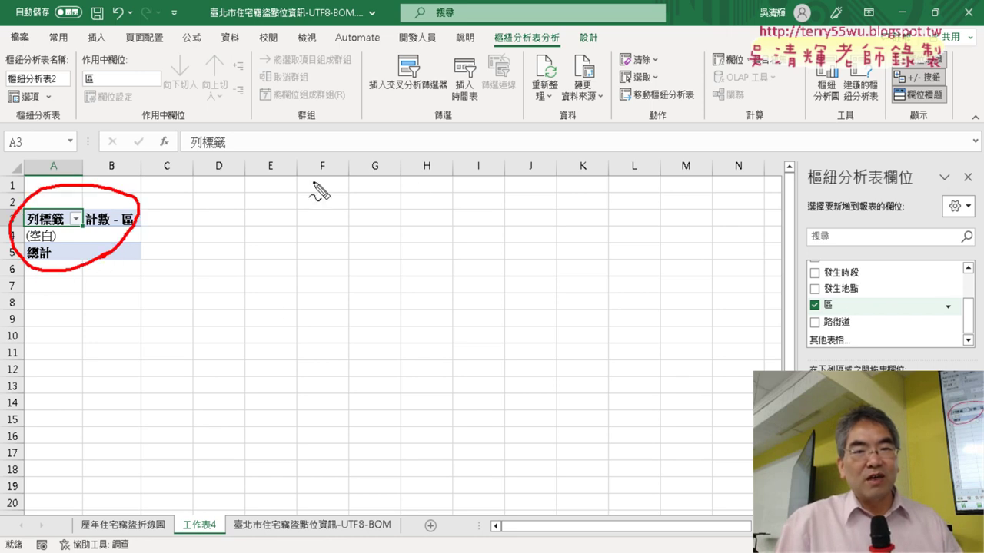
pyautogui.moveTo(803, 323); pyautogui.dragTo(835, 369)
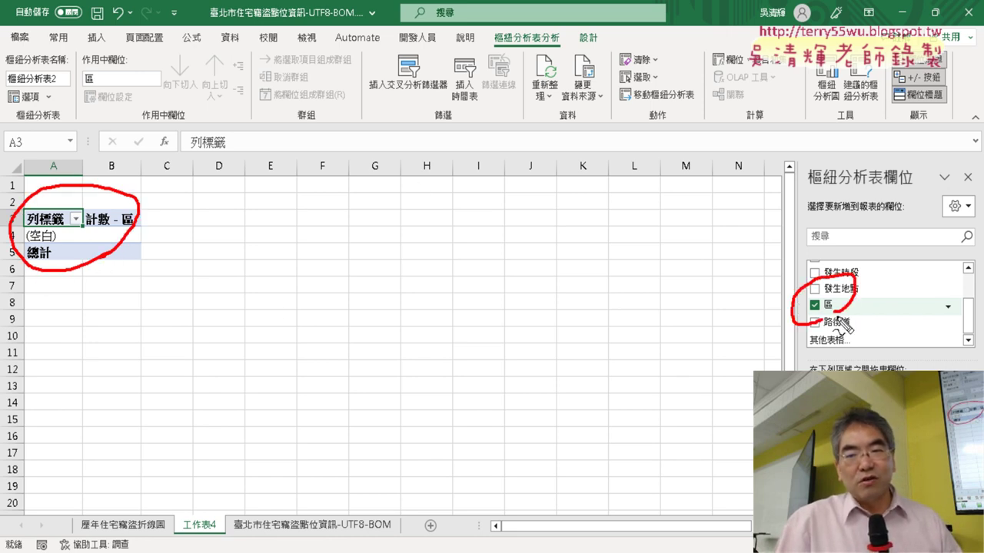
pyautogui.moveTo(843, 321); pyautogui.dragTo(867, 370)
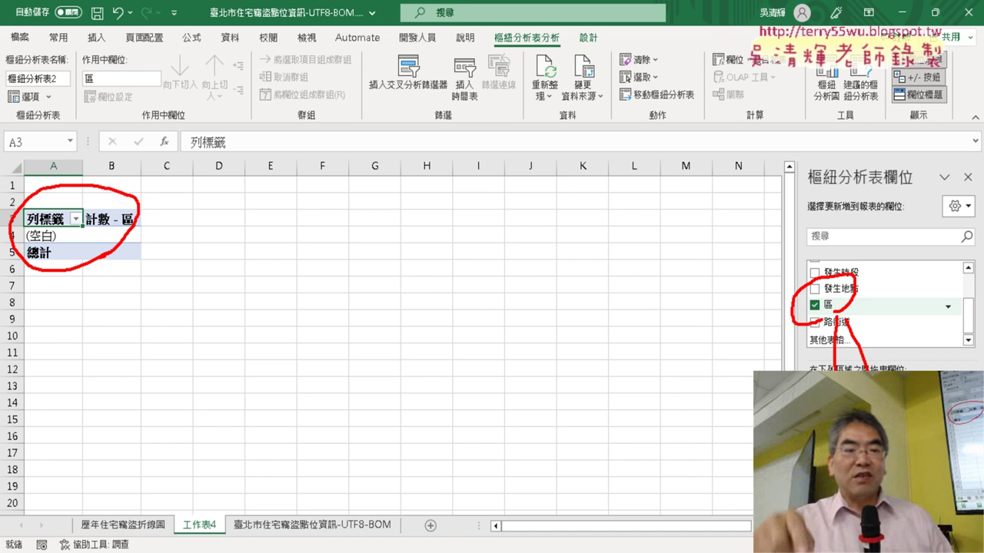
pyautogui.moveTo(385, 529); pyautogui.dragTo(365, 520)
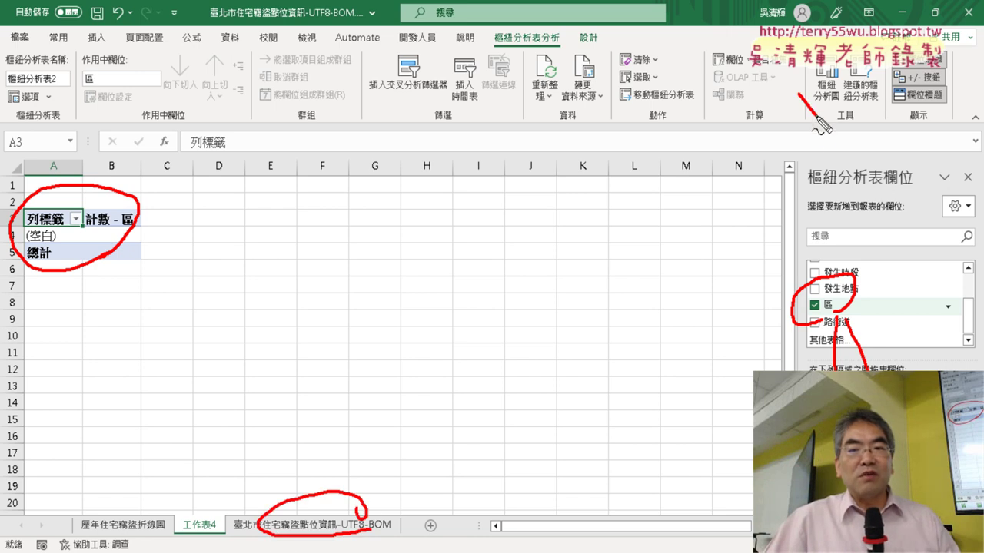
pyautogui.moveTo(817, 94)
pyautogui.mouseDown()
pyautogui.moveTo(838, 181)
pyautogui.moveTo(846, 149)
pyautogui.mouseUp()
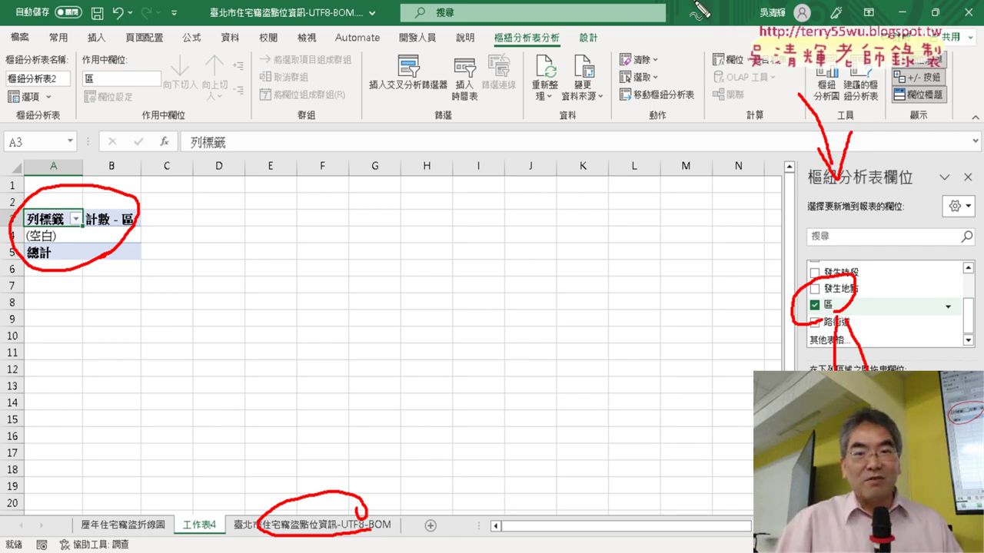
pyautogui.moveTo(548, 121); pyautogui.dragTo(569, 75)
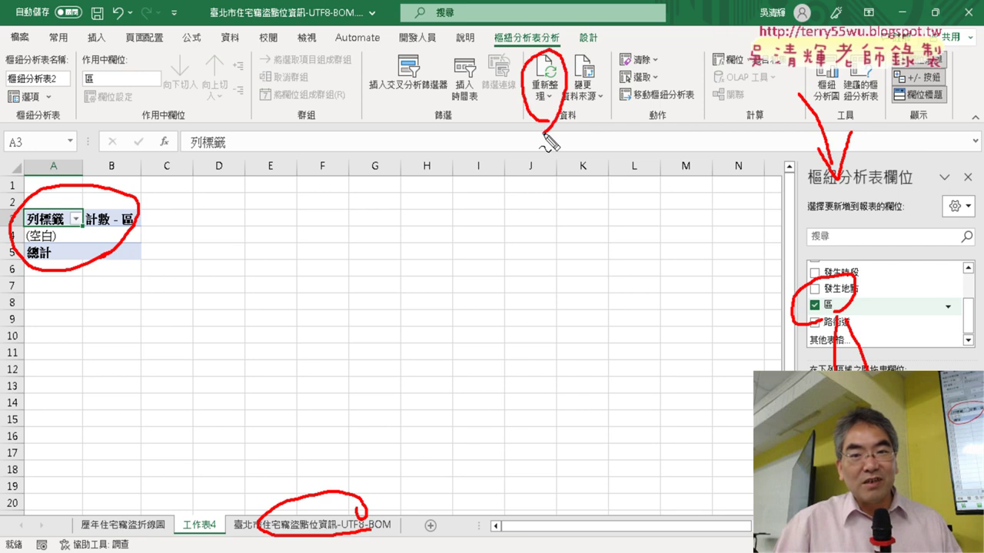
pyautogui.moveTo(782, 321)
pyautogui.mouseDown()
pyautogui.moveTo(553, 148)
pyautogui.moveTo(607, 145)
pyautogui.mouseUp()
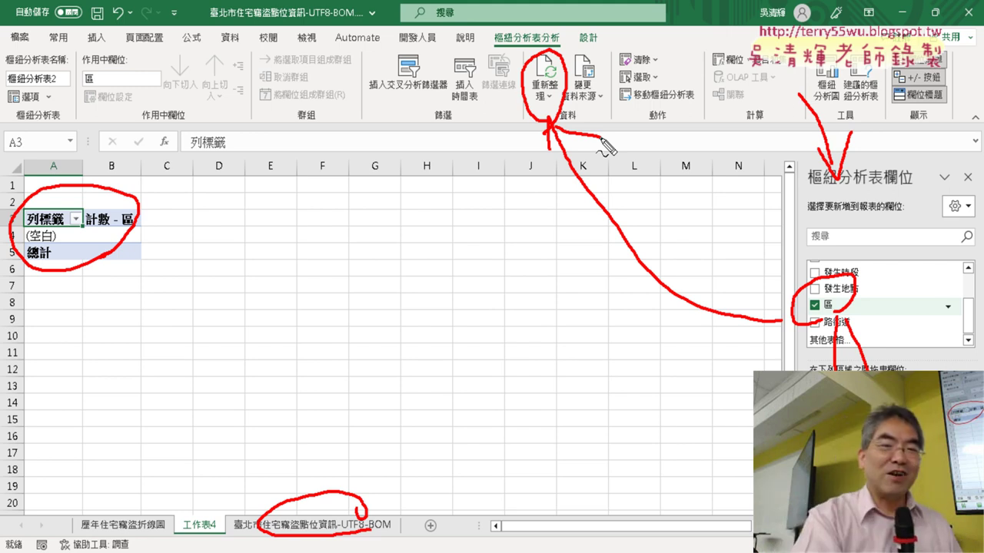
pyautogui.press('Escape')
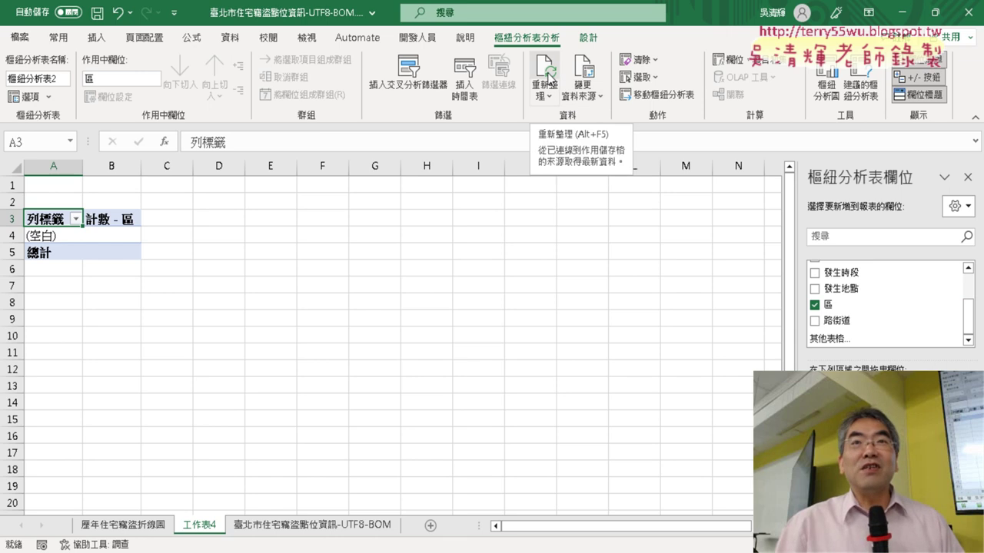
# - Refresh All so the pivot counts 12 districts totalling 3555, then view the 臺北市住宅竊盜點位資訊 sheet
pyautogui.click(554, 100)
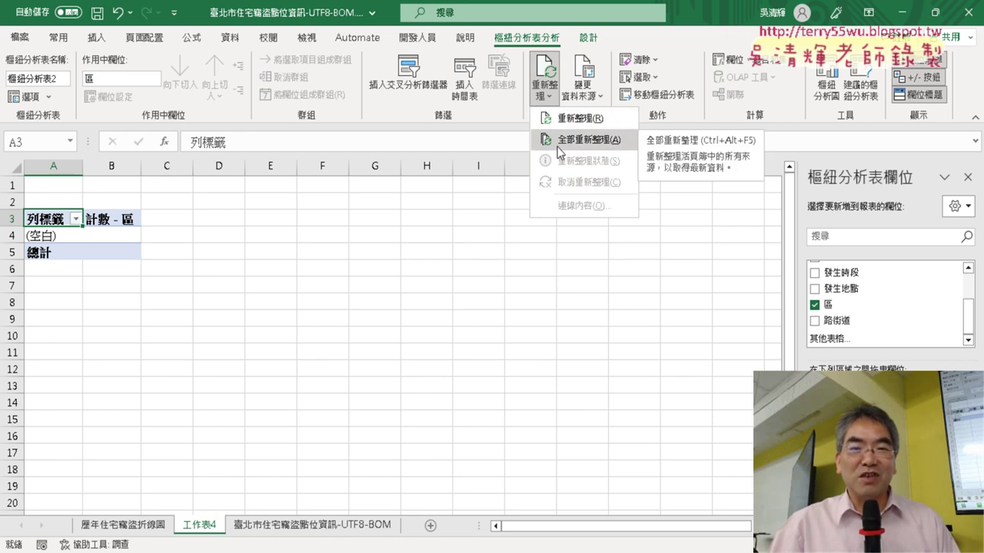
pyautogui.click(558, 146)
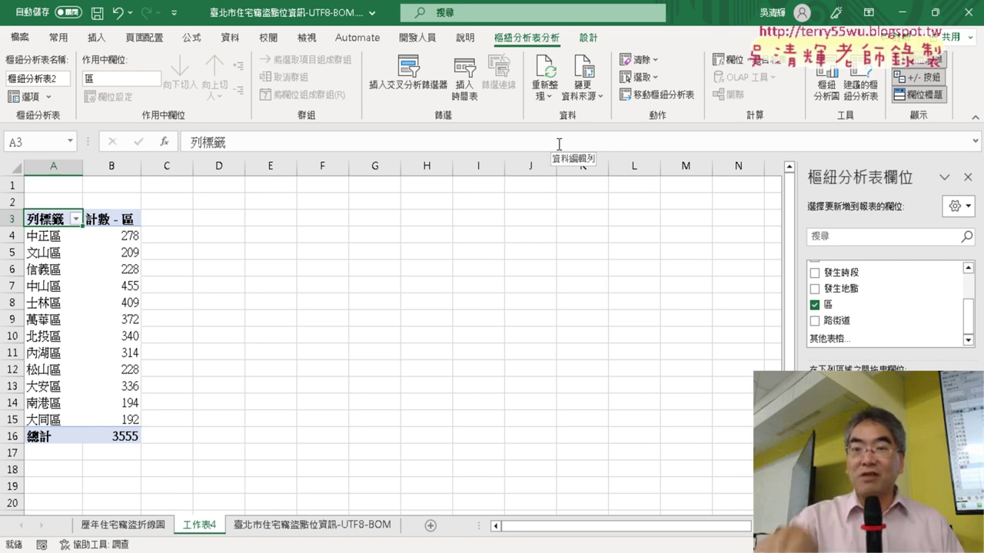
pyautogui.click(328, 525)
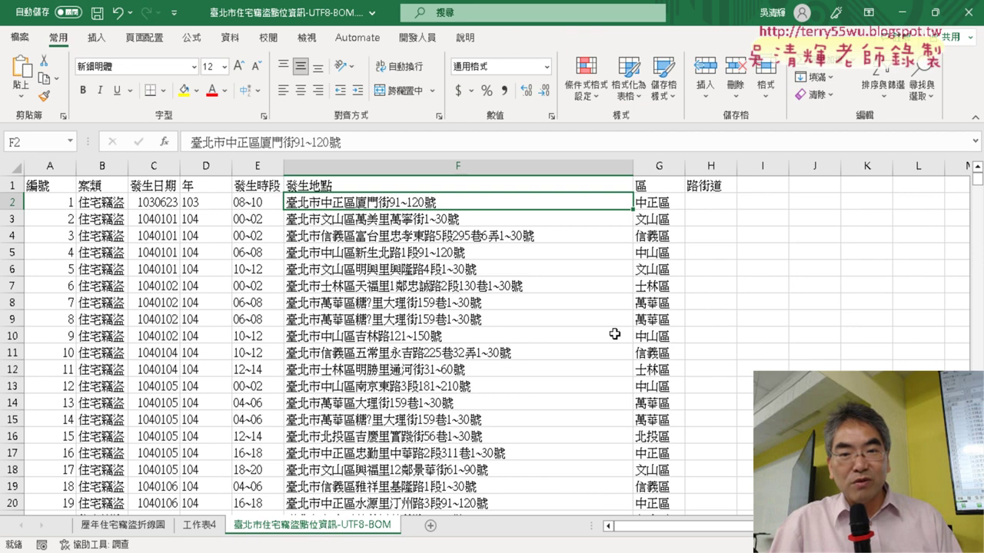
# - Return to 工作表4 and select count cell B4 in the pivot table
pyautogui.click(199, 525)
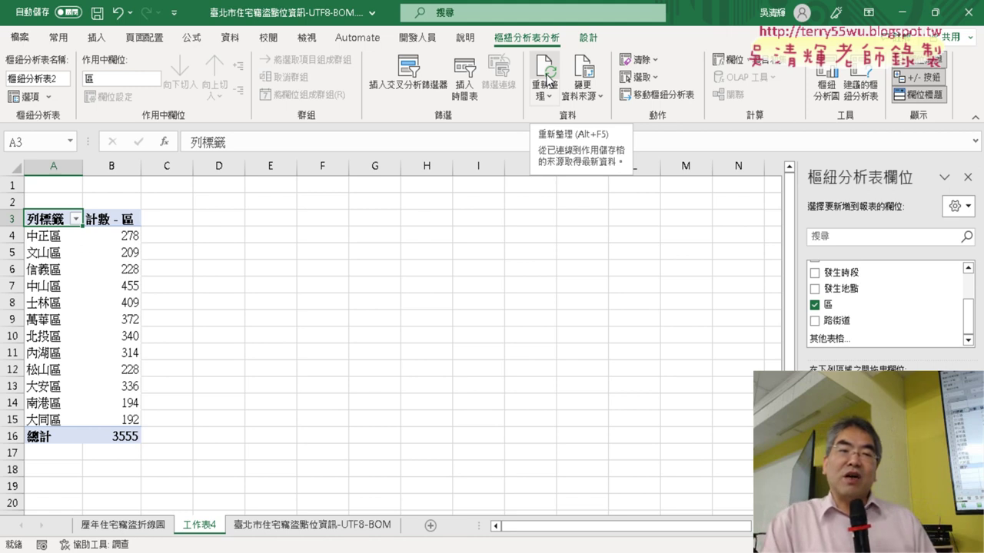
pyautogui.click(131, 237)
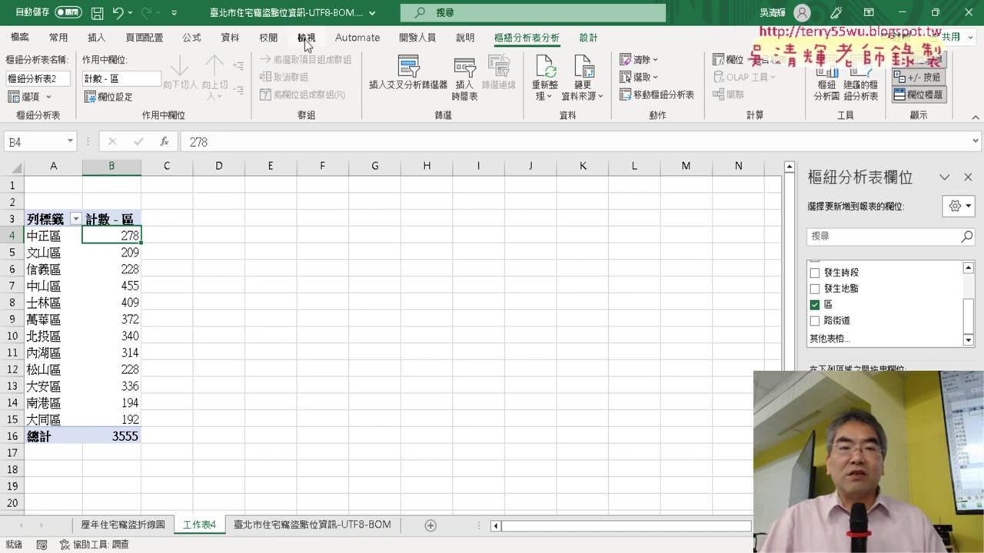
# - Sort the district counts Z to A, from 中山區 455 down to 大同區 192
pyautogui.click(230, 42)
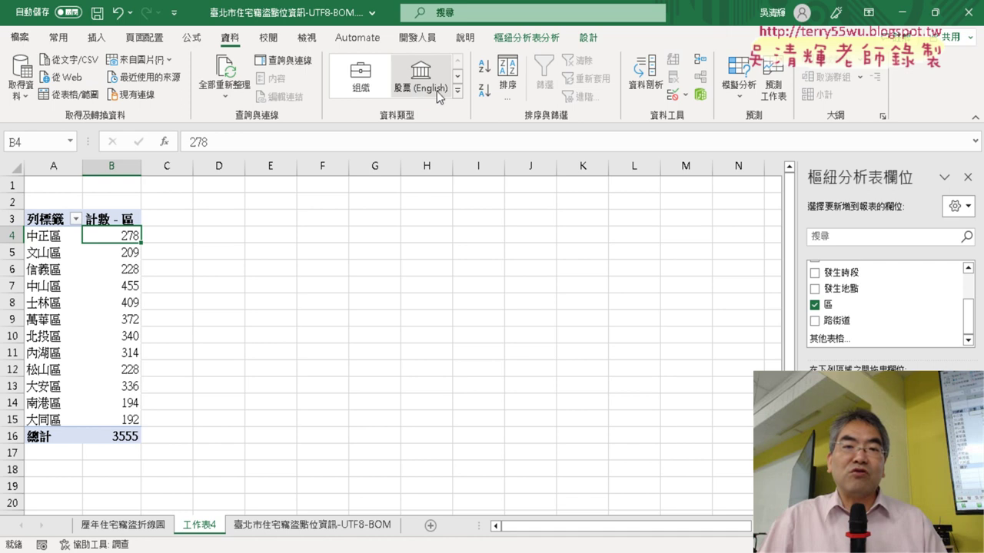
pyautogui.click(484, 92)
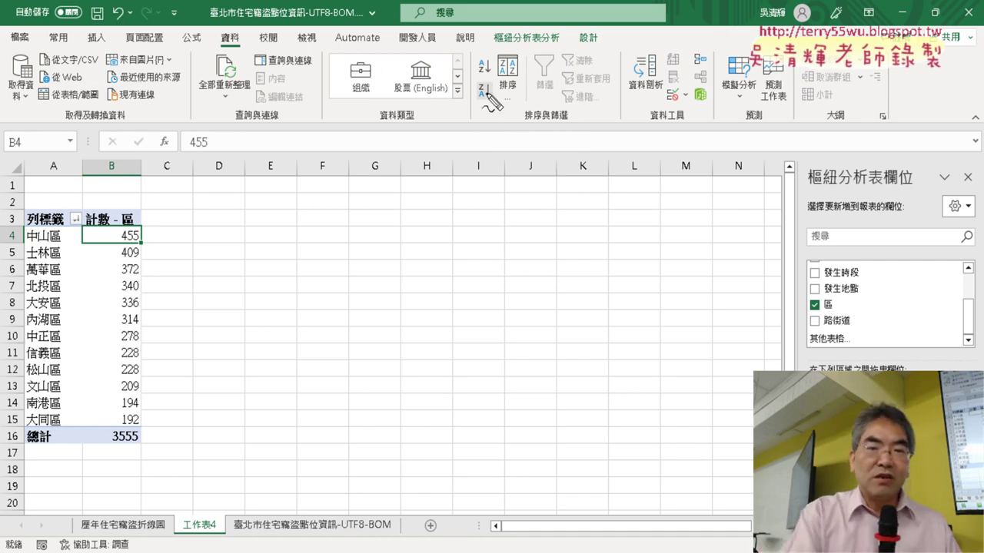
pyautogui.moveTo(241, 31); pyautogui.dragTo(248, 35)
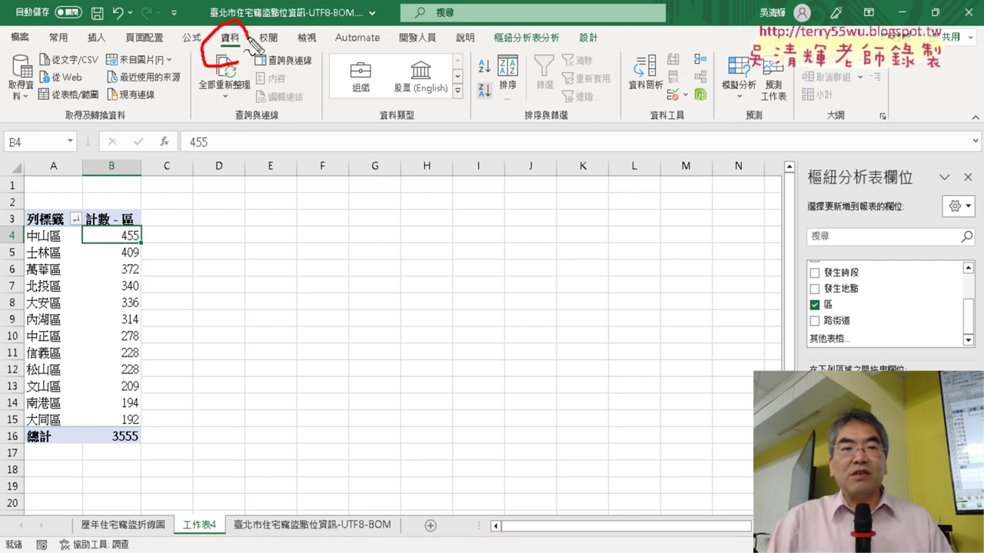
pyautogui.moveTo(138, 249)
pyautogui.mouseDown()
pyautogui.moveTo(117, 251)
pyautogui.moveTo(144, 232)
pyautogui.mouseUp()
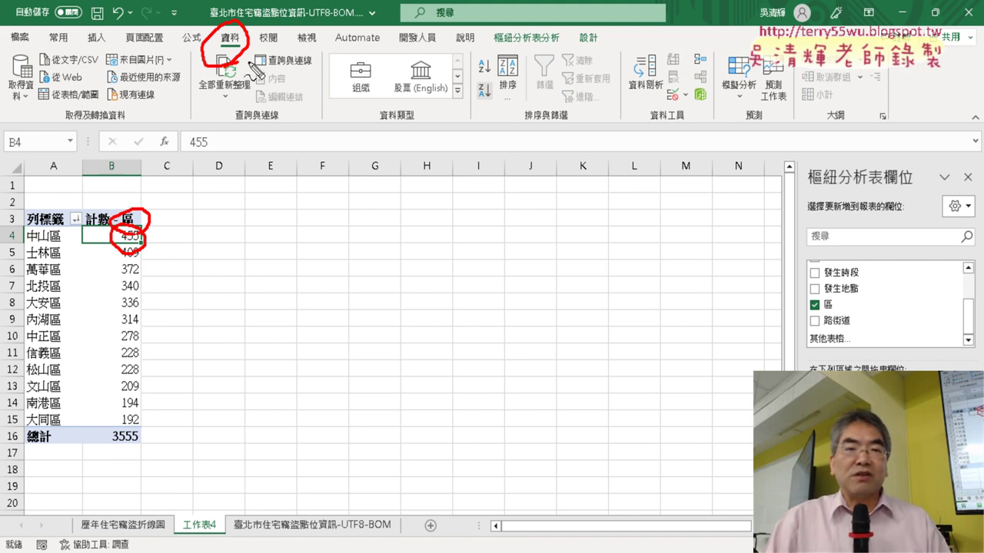
pyautogui.moveTo(249, 60)
pyautogui.mouseDown()
pyautogui.moveTo(458, 77)
pyautogui.moveTo(478, 125)
pyautogui.mouseUp()
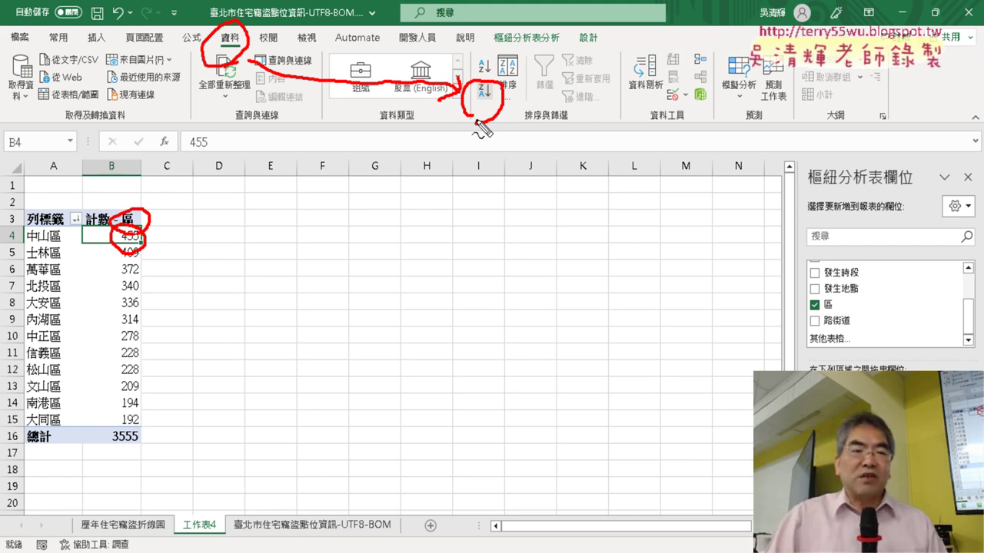
pyautogui.moveTo(216, 175); pyautogui.dragTo(129, 229)
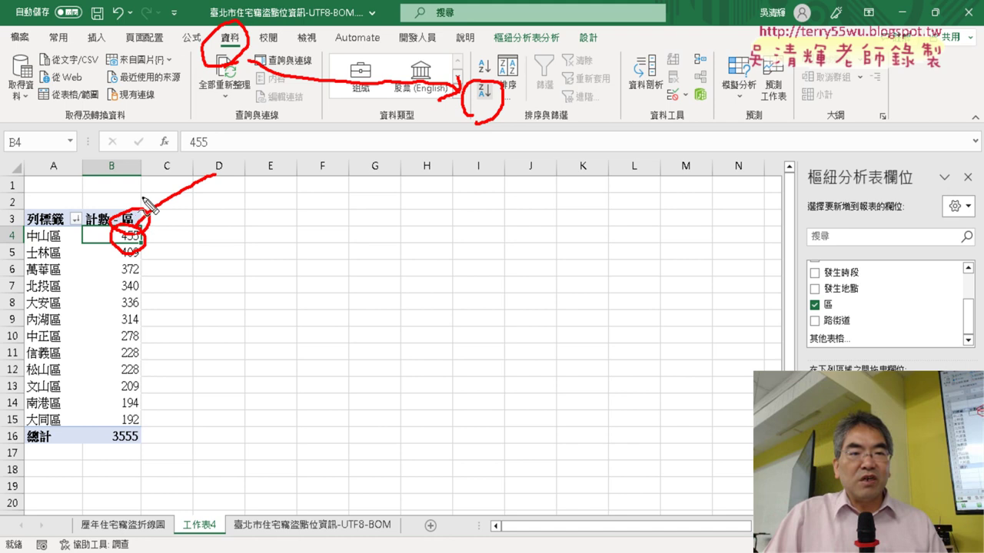
pyautogui.press('Escape')
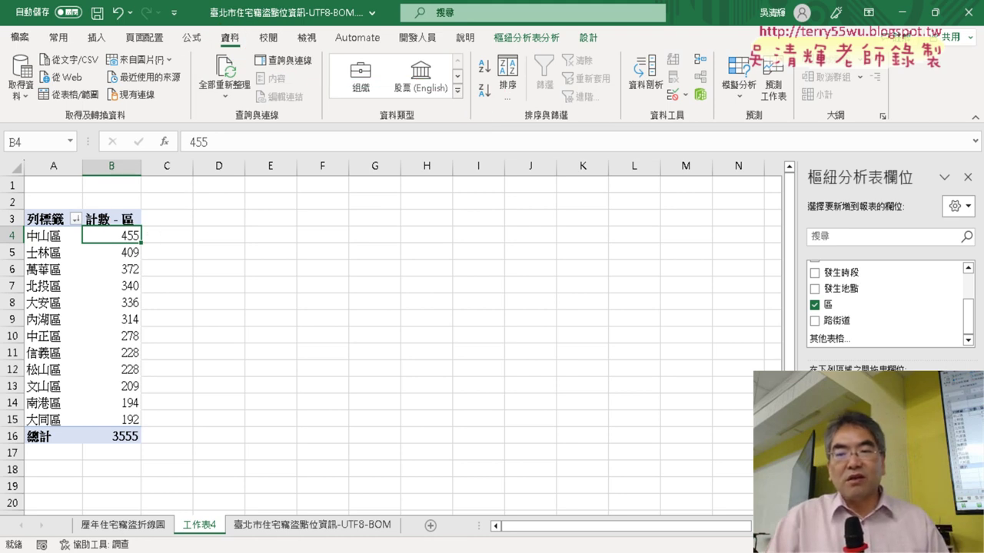
# - Show the 計數 - 區 values as 總計百分比, with 中山區 at 12.80% and total 100.00%
pyautogui.click(883, 481)
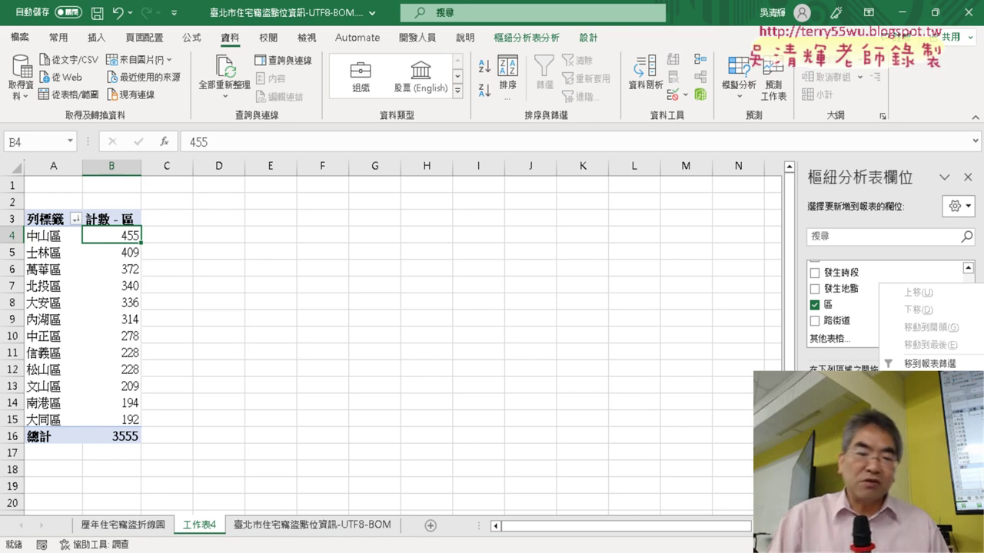
pyautogui.press('Escape')
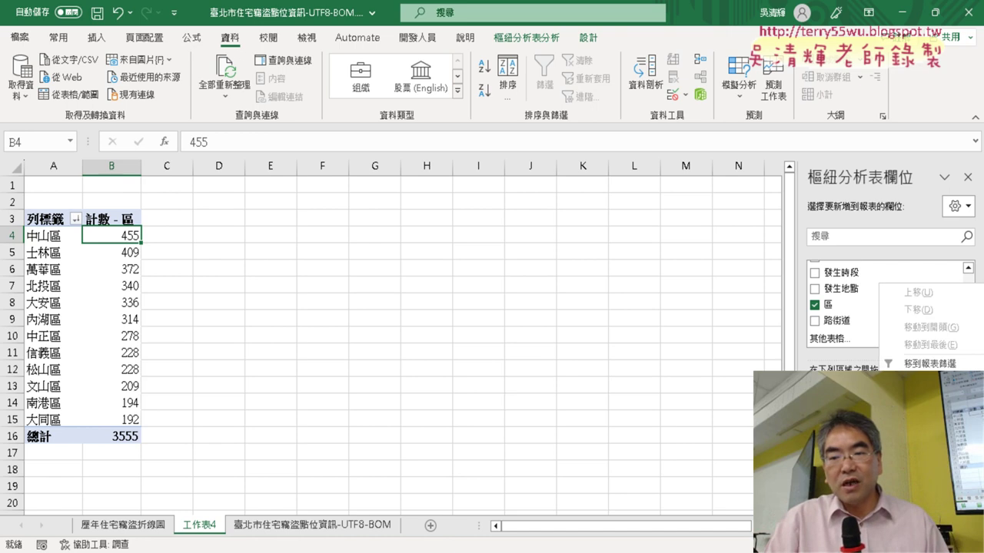
pyautogui.press('n')
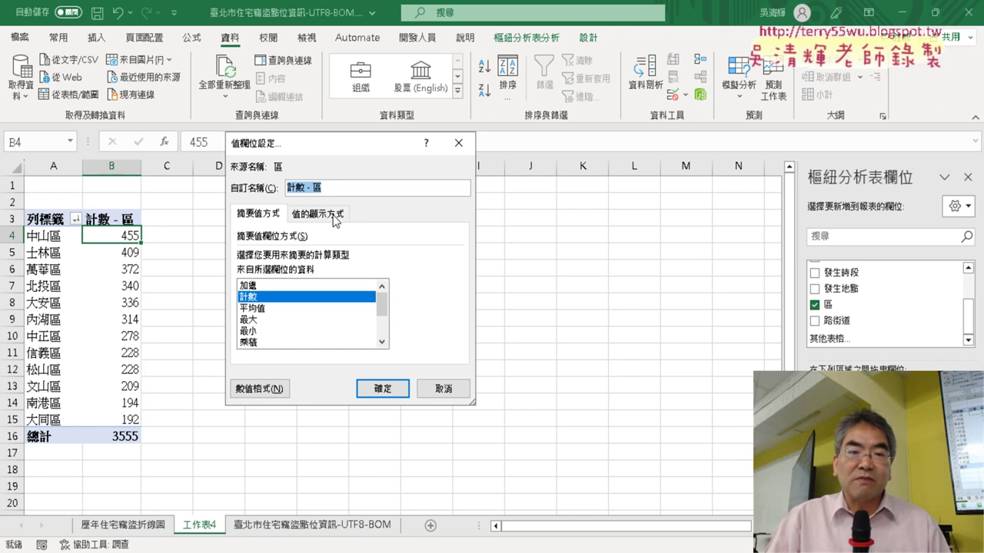
pyautogui.click(335, 219)
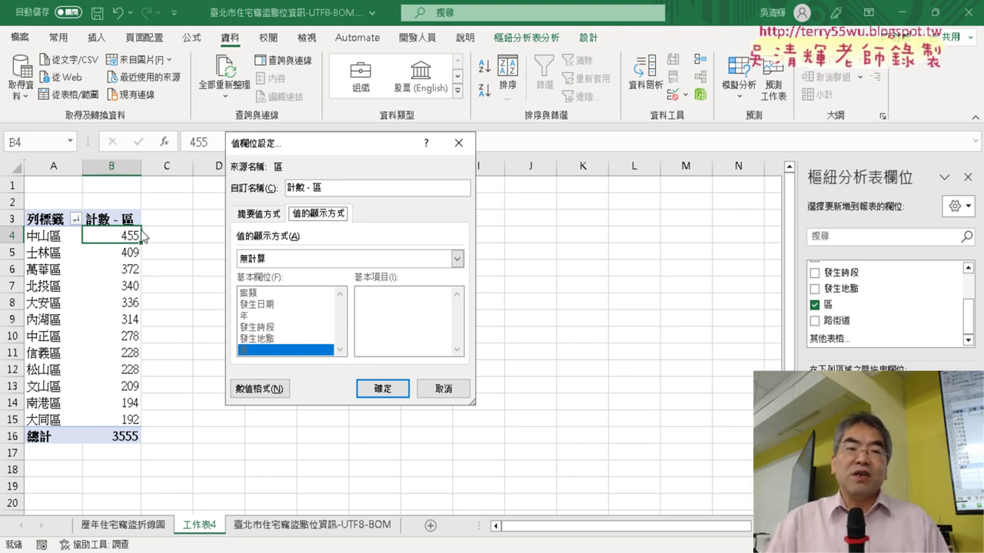
pyautogui.click(278, 259)
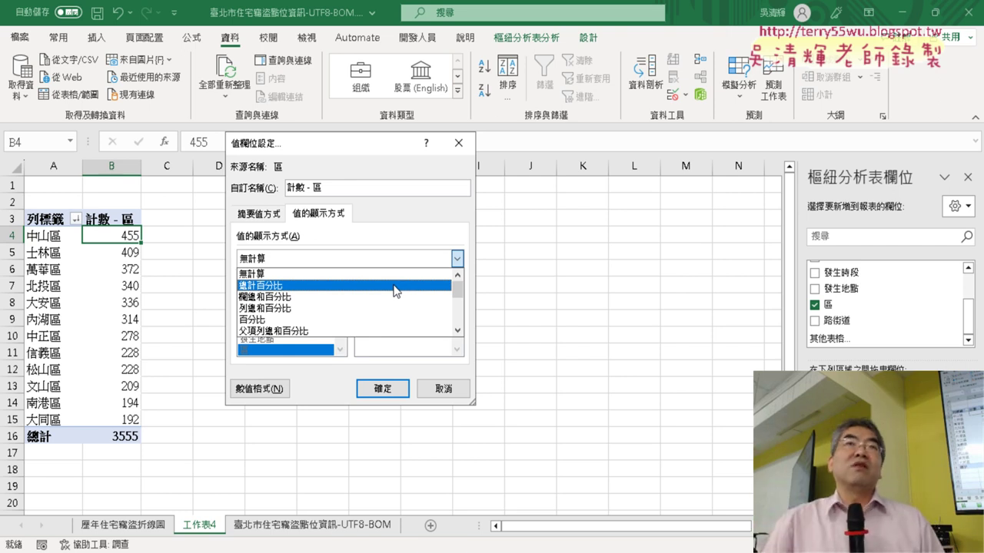
pyautogui.click(395, 286)
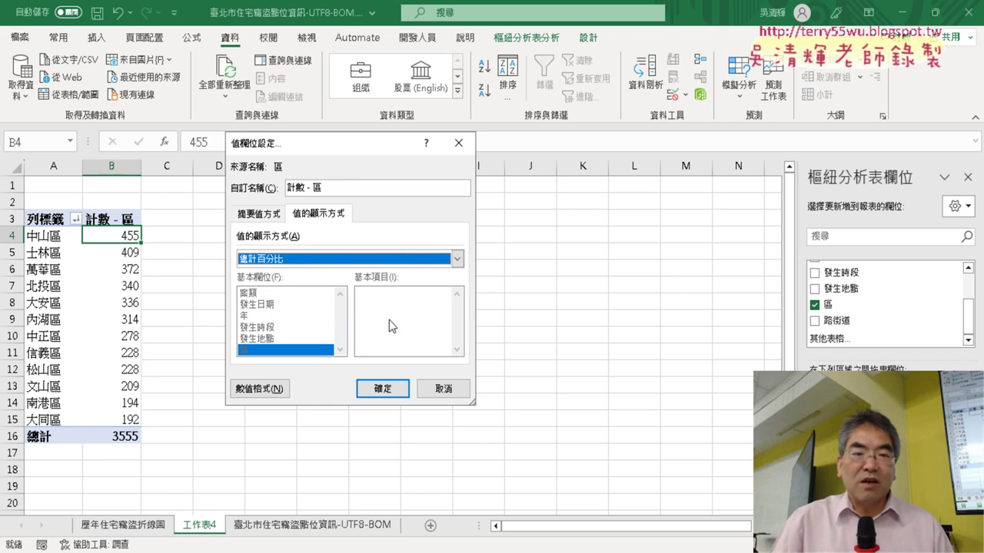
pyautogui.click(383, 389)
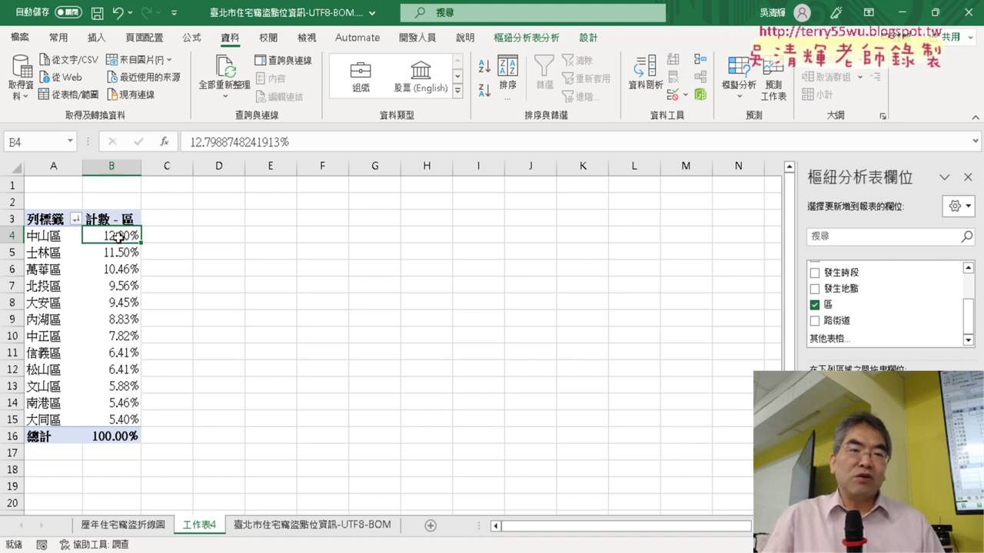
pyautogui.moveTo(117, 238)
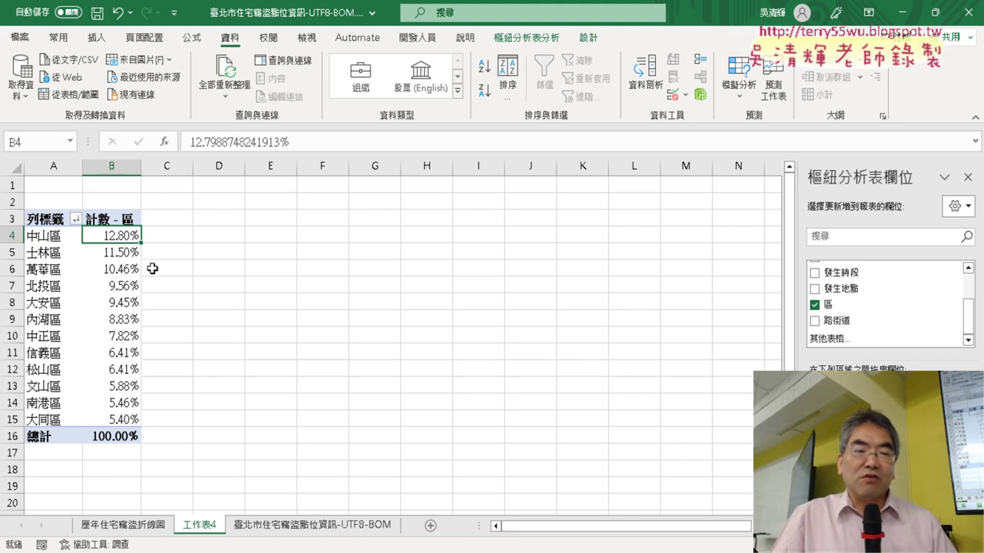
pyautogui.click(123, 524)
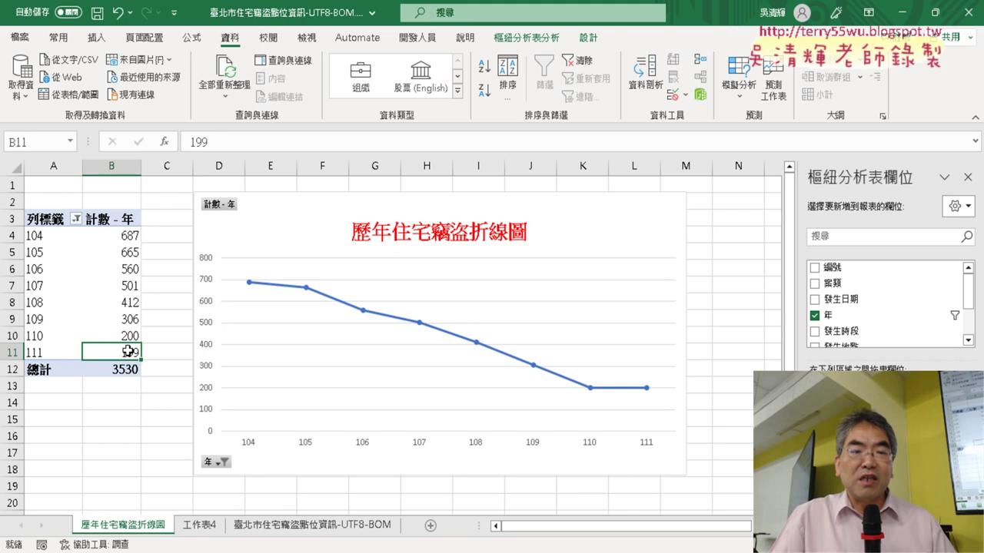
pyautogui.click(206, 529)
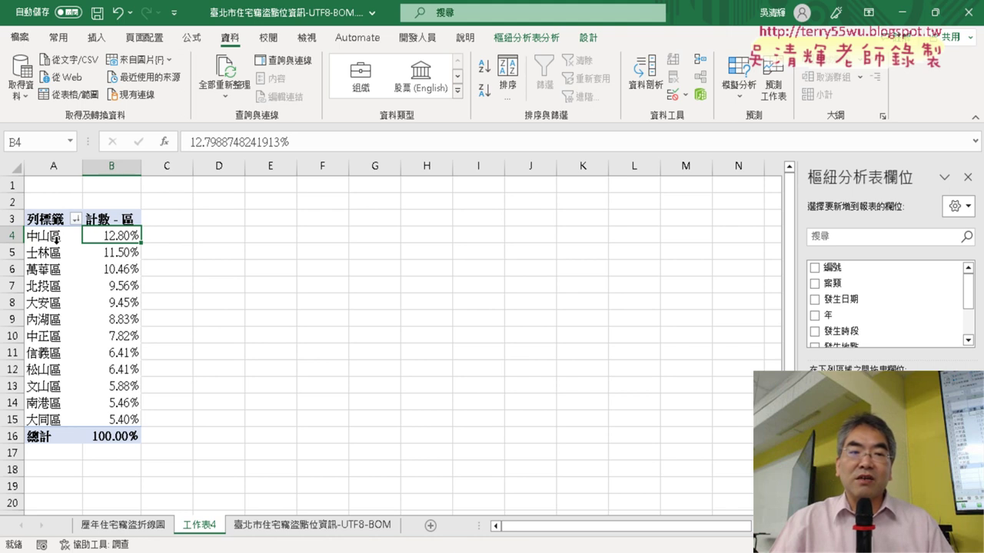
pyautogui.doubleClick(113, 236)
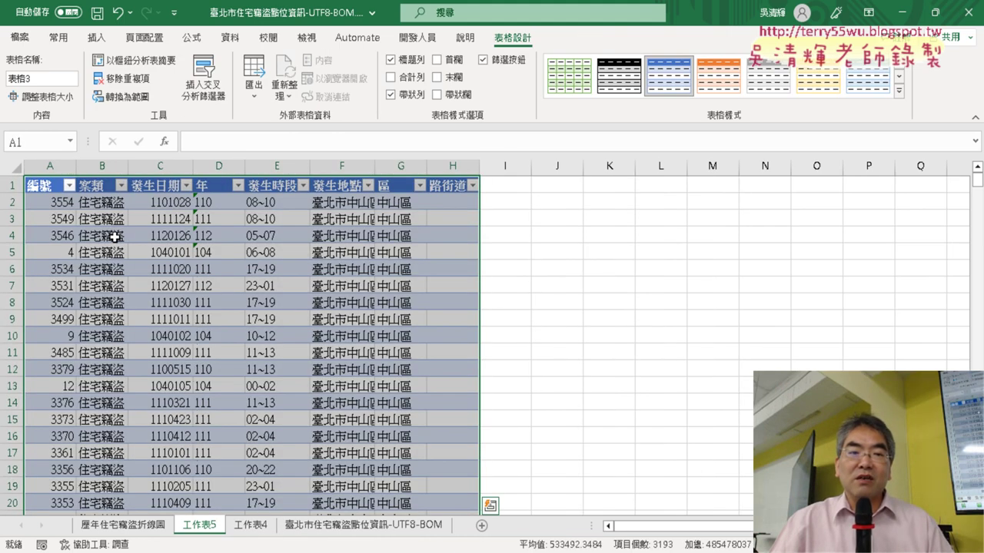
pyautogui.click(256, 529)
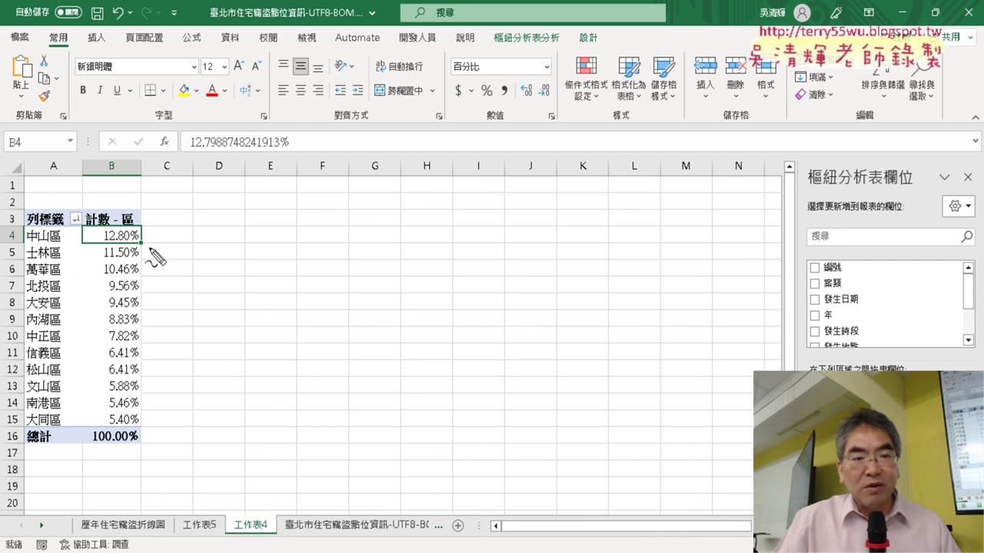
pyautogui.moveTo(142, 243)
pyautogui.mouseDown()
pyautogui.moveTo(90, 242)
pyautogui.moveTo(146, 245)
pyautogui.mouseUp()
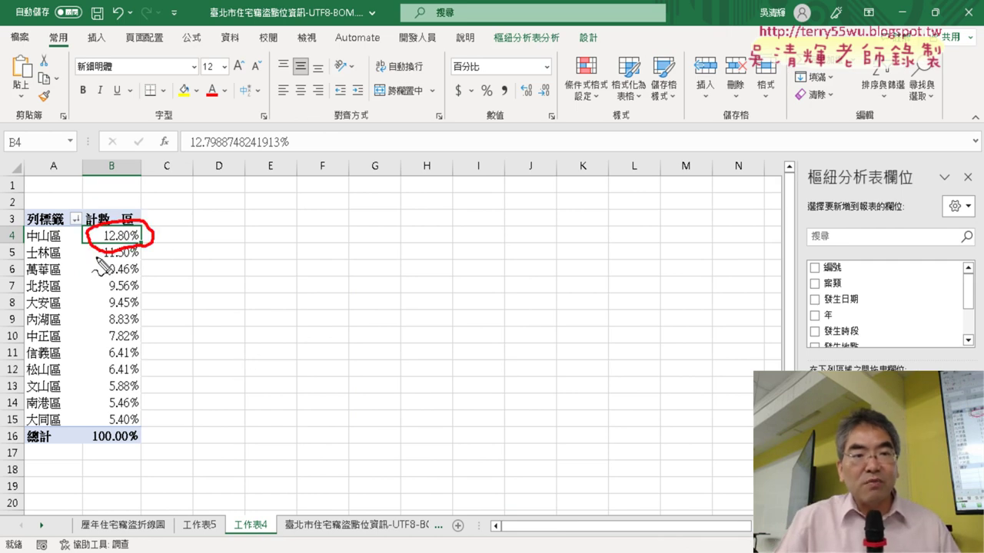
pyautogui.moveTo(63, 251); pyautogui.dragTo(36, 256)
pyautogui.moveTo(58, 217)
pyautogui.mouseDown()
pyautogui.moveTo(202, 507)
pyautogui.moveTo(209, 491)
pyautogui.mouseUp()
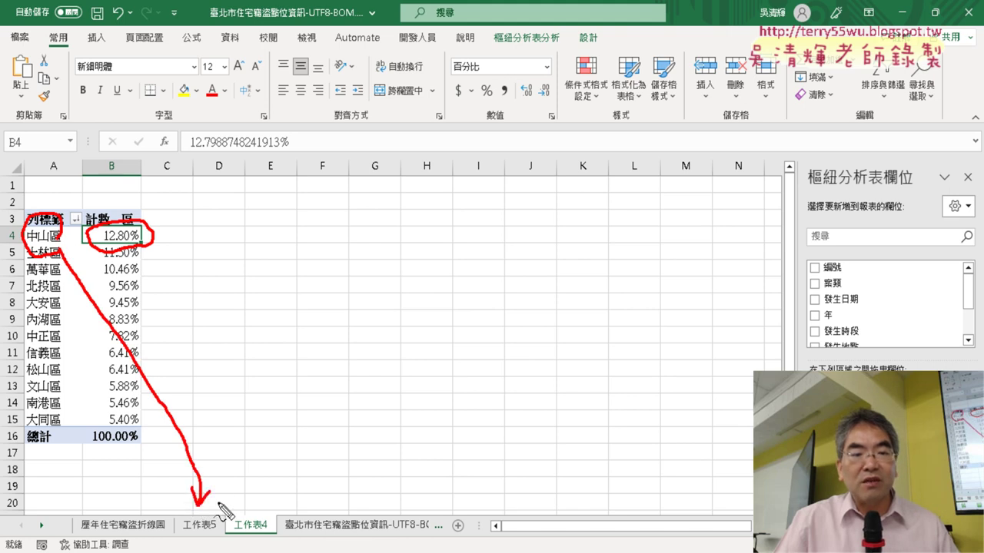
pyautogui.moveTo(217, 538)
pyautogui.mouseDown()
pyautogui.moveTo(184, 543)
pyautogui.moveTo(219, 544)
pyautogui.mouseUp()
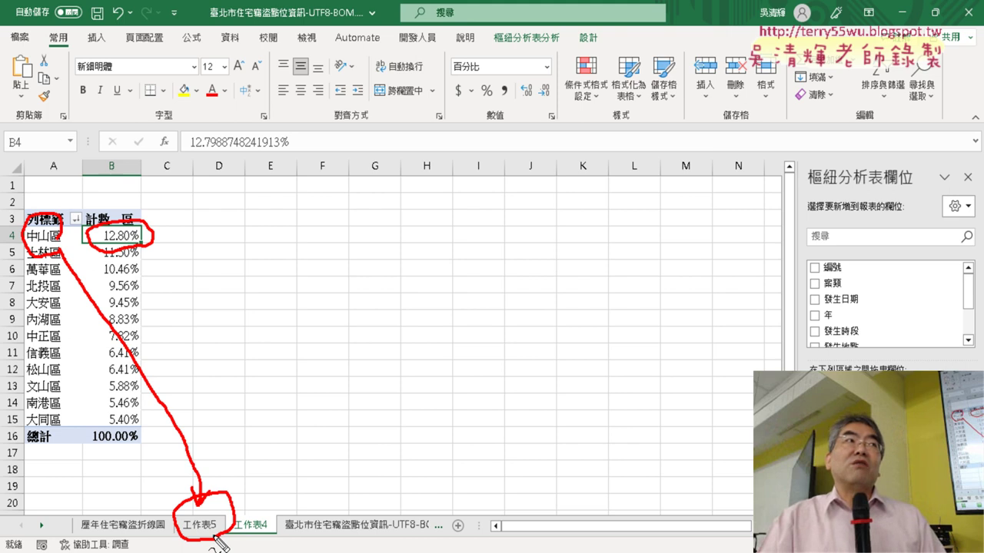
pyautogui.press('Escape')
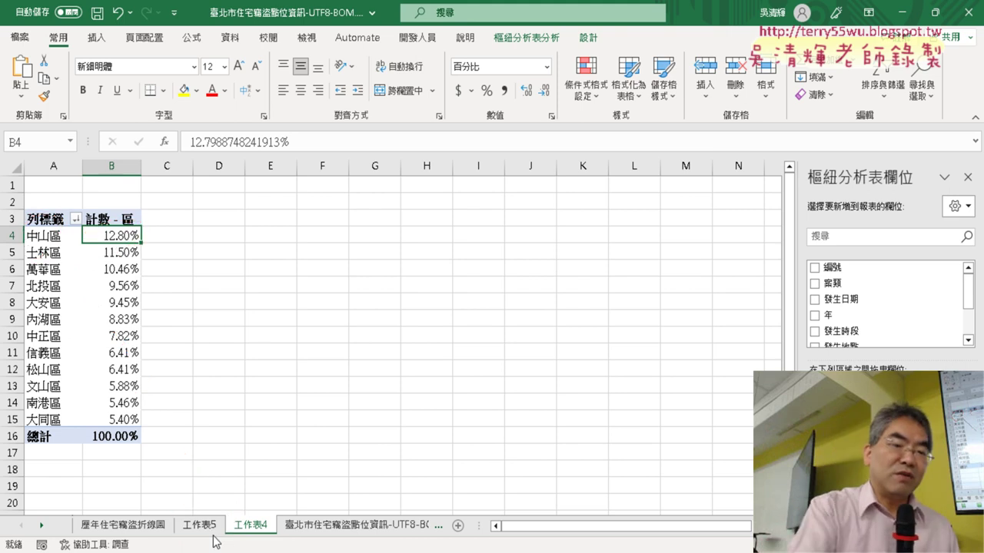
# - Review the 中山區 case details on 工作表5, auto-fitting column F to show full addresses
pyautogui.click(199, 525)
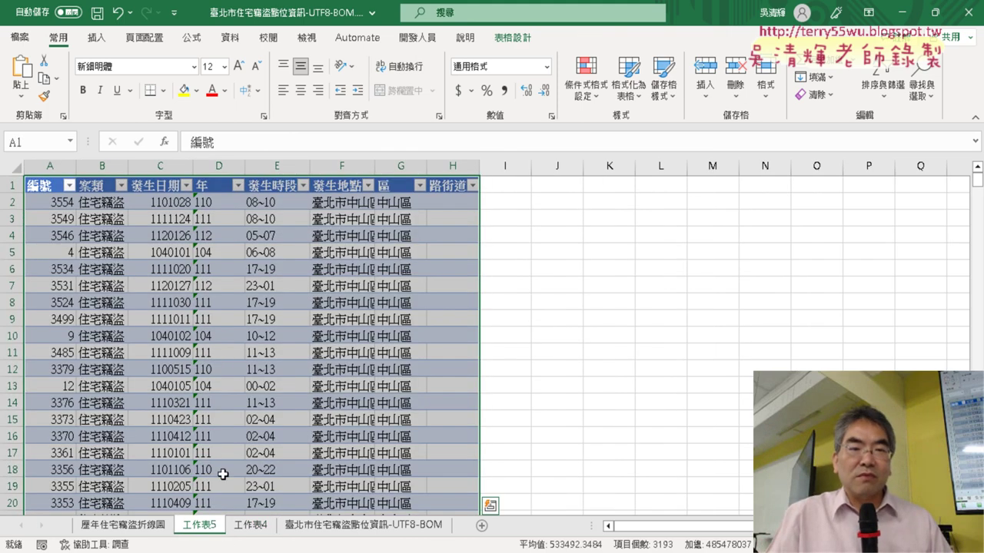
pyautogui.click(401, 165)
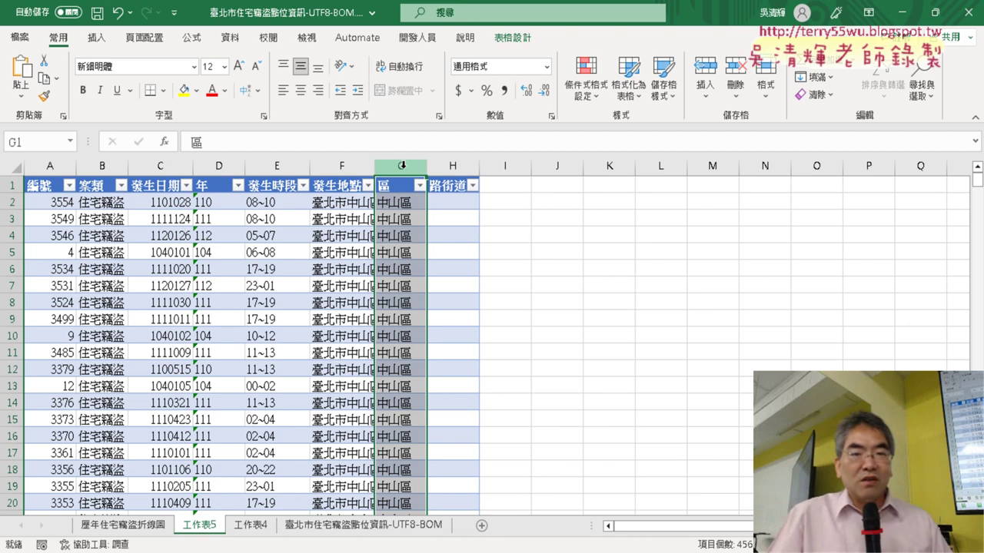
pyautogui.click(406, 188)
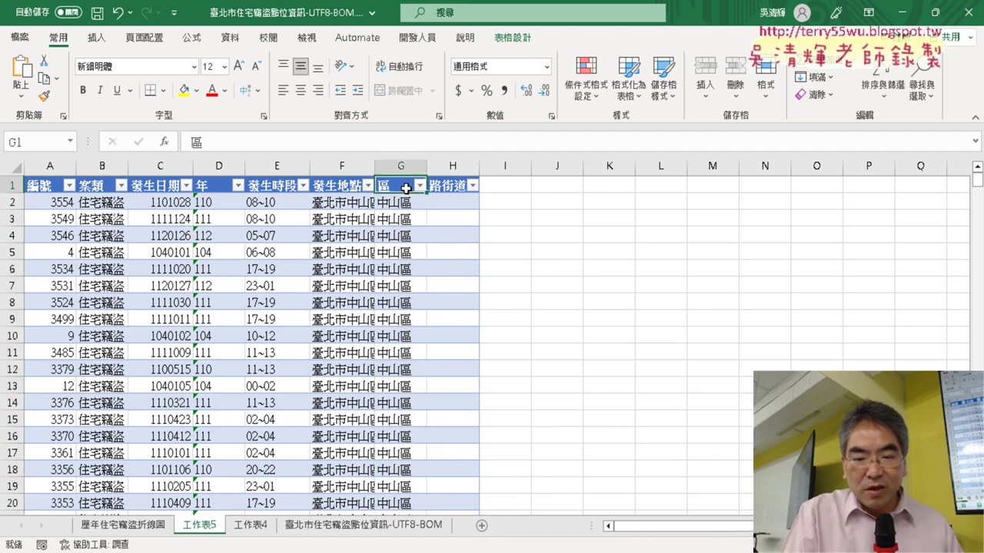
pyautogui.hotkey('ctrl', 'Down')
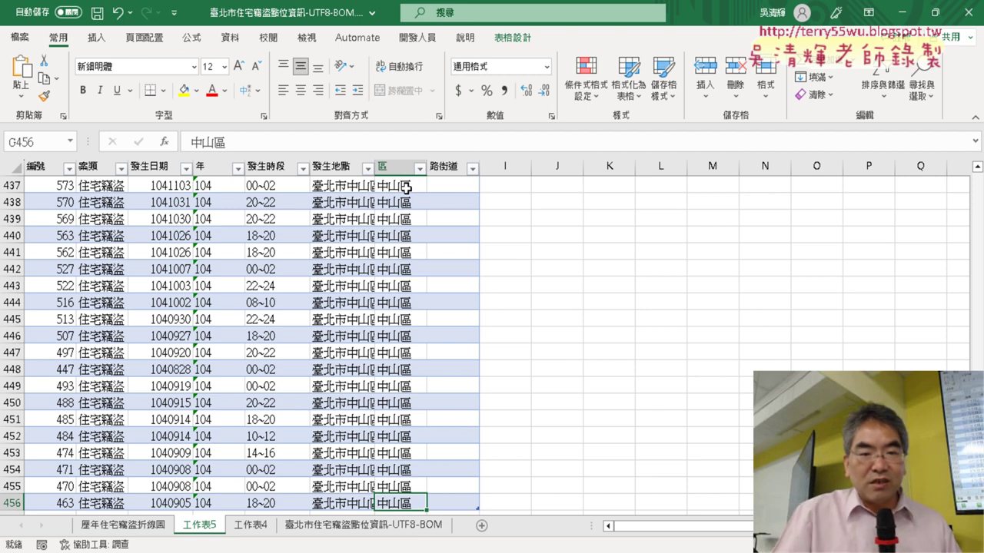
pyautogui.moveTo(375, 164); pyautogui.dragTo(375, 164)
pyautogui.doubleClick(375, 164)
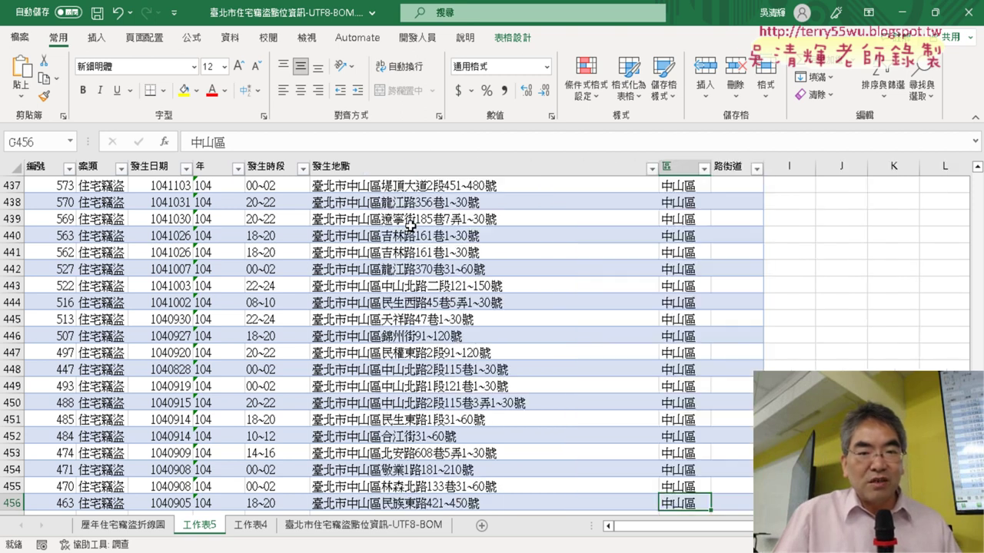
pyautogui.scroll(6, 423, 246)
pyautogui.scroll(5, 427, 232)
pyautogui.scroll(9, 426, 232)
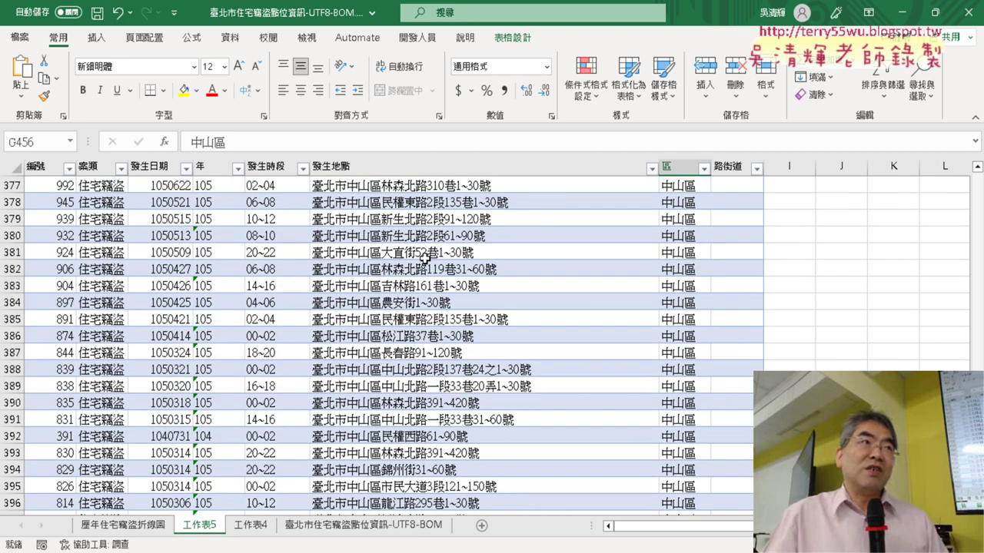
pyautogui.scroll(7, 430, 292)
pyautogui.scroll(3, 446, 330)
pyautogui.click(446, 336)
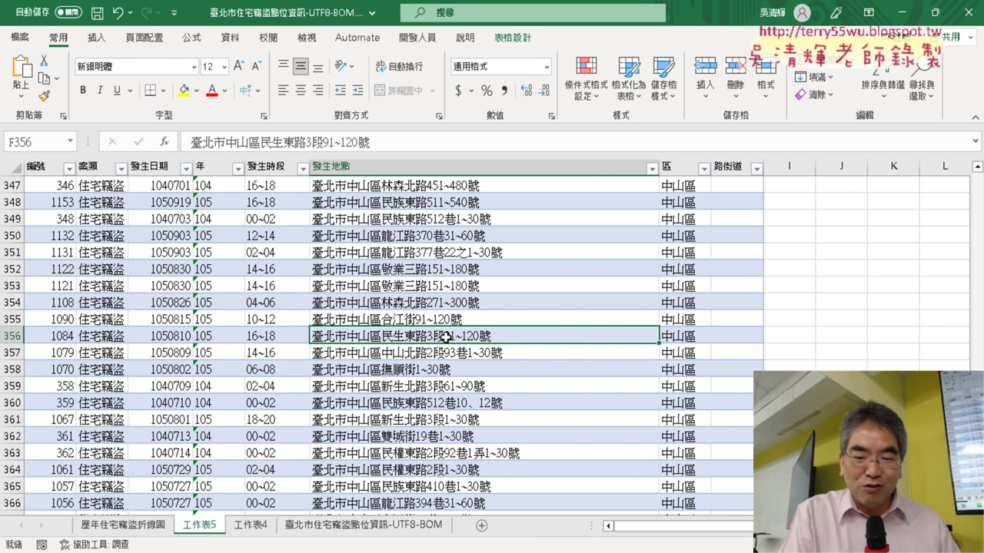
pyautogui.hotkey('ctrl', 'Up')
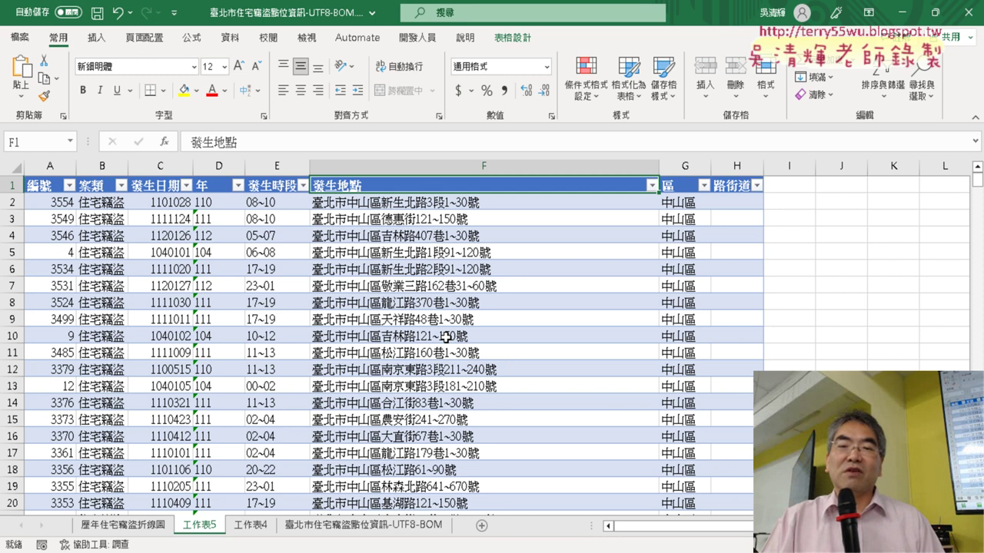
# - Delete the 工作表5 sheet permanently
pyautogui.rightClick(202, 540)
pyautogui.click(230, 350)
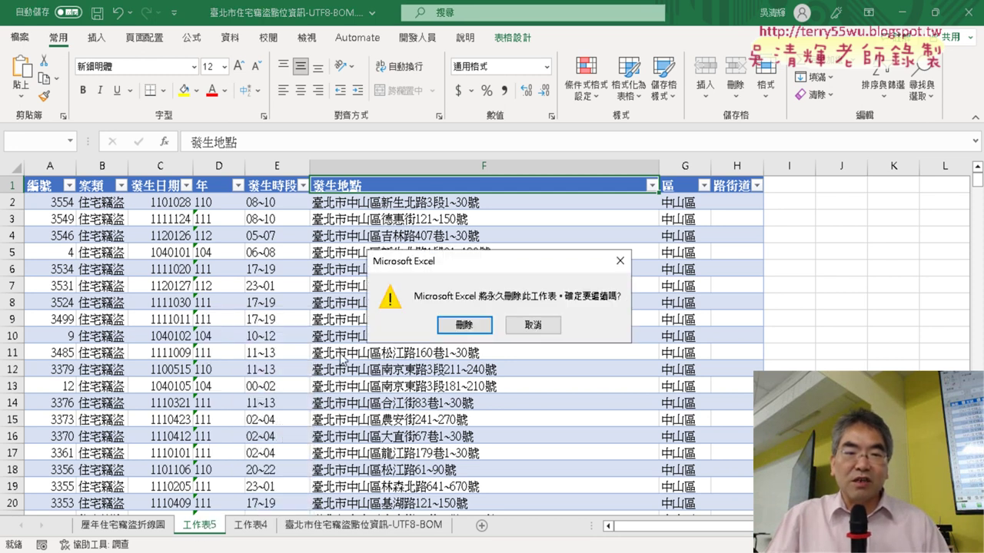
pyautogui.click(464, 325)
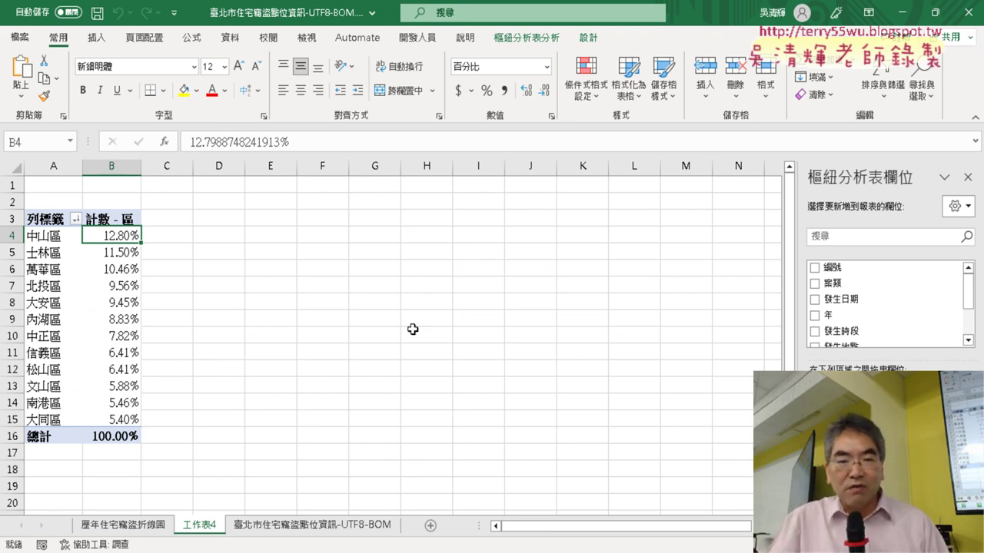
pyautogui.click(878, 477)
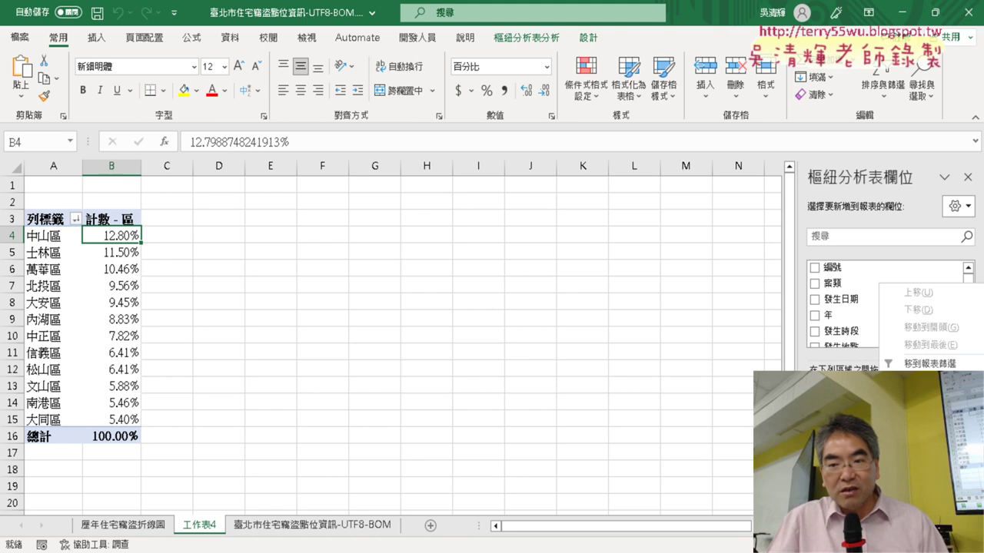
pyautogui.click(922, 456)
pyautogui.click(323, 214)
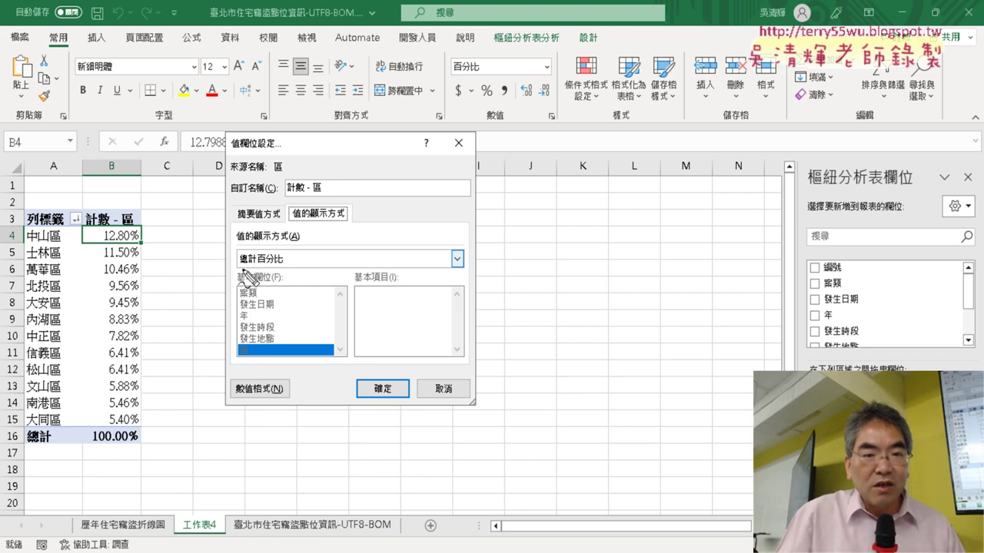
pyautogui.moveTo(279, 267); pyautogui.dragTo(283, 247)
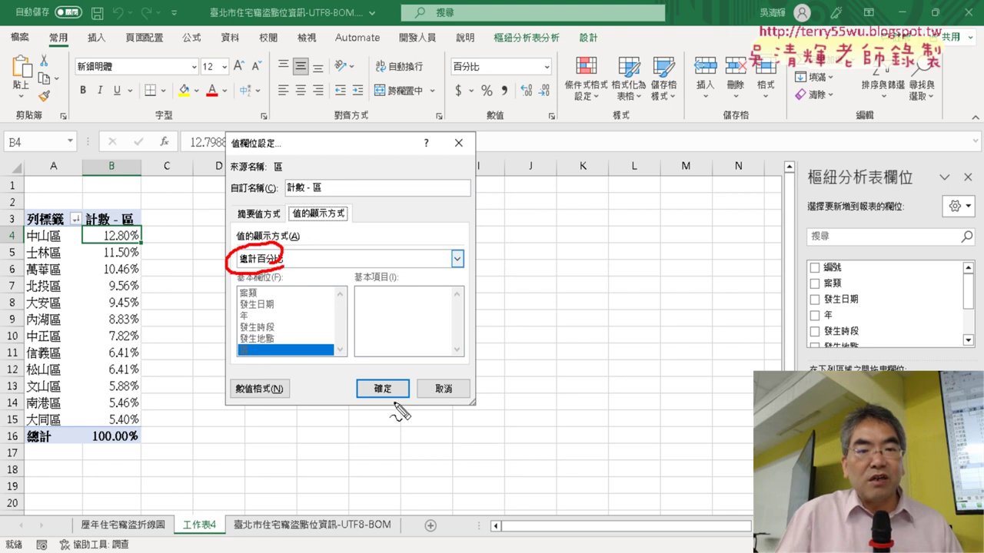
pyautogui.moveTo(400, 413); pyautogui.dragTo(390, 406)
pyautogui.press('Escape')
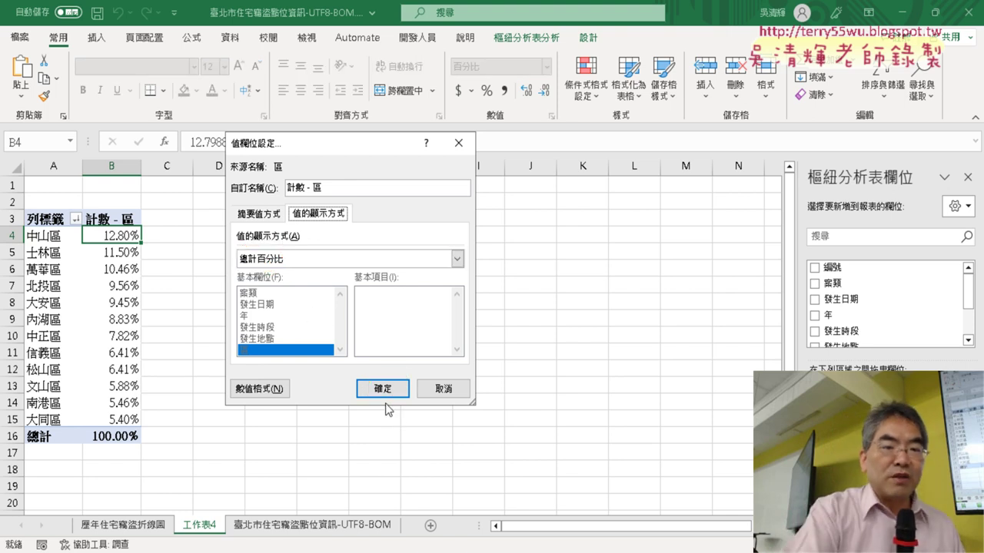
pyautogui.click(384, 388)
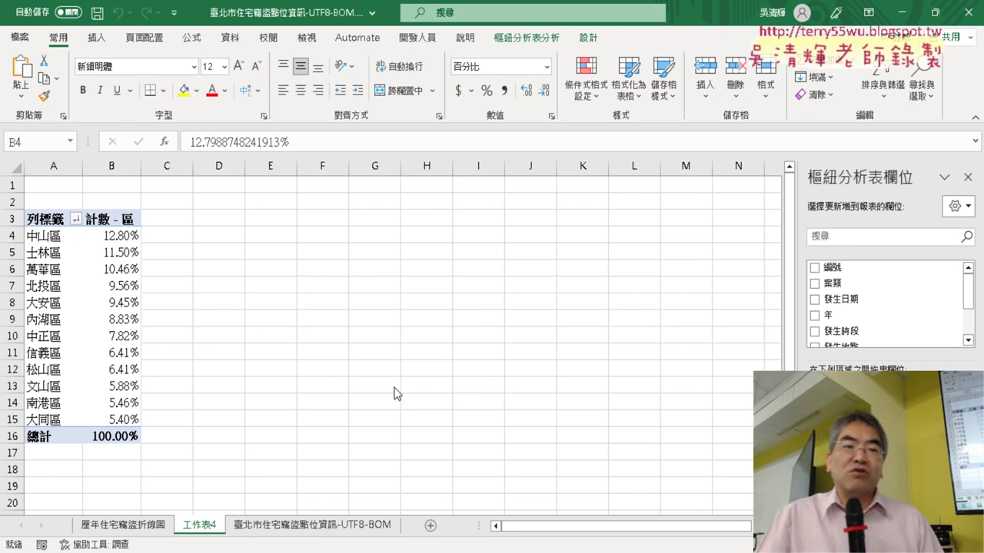
# - Insert a PivotChart from the district pivot table and pick the 圓形圖 pie type
pyautogui.click(88, 315)
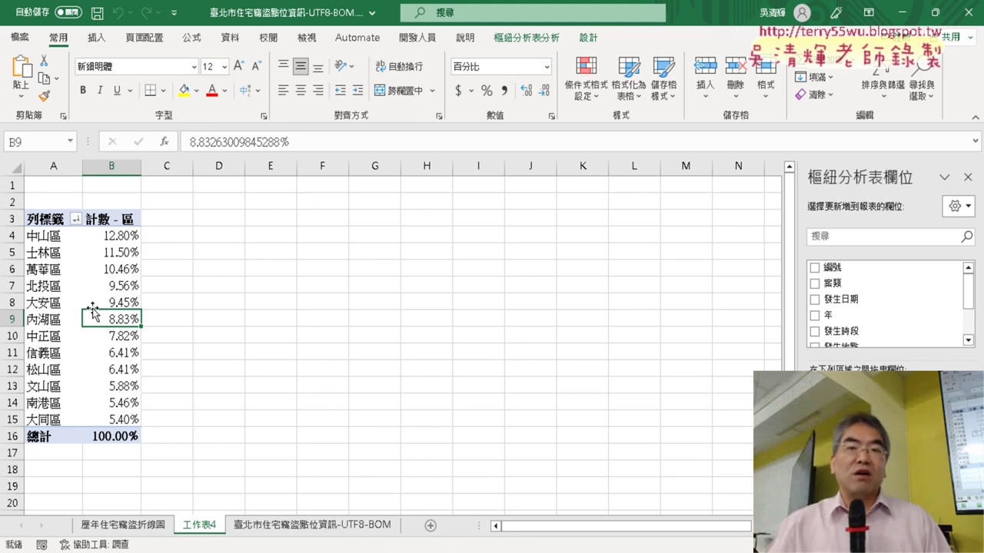
pyautogui.click(541, 40)
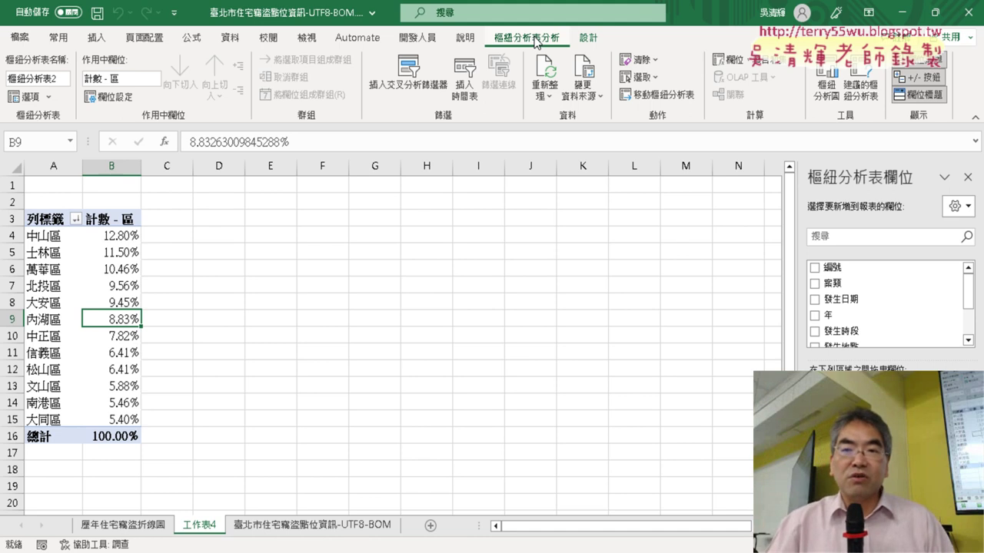
pyautogui.click(827, 91)
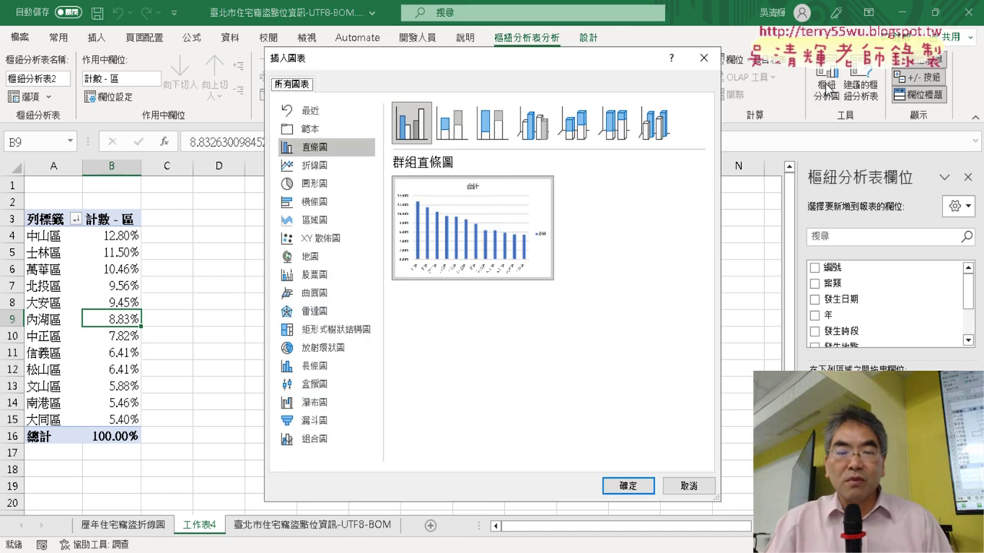
pyautogui.click(284, 189)
# - Insert the pie PivotChart and enlarge it to about 19.08 cm wide beside the pivot table
pyautogui.moveTo(456, 203)
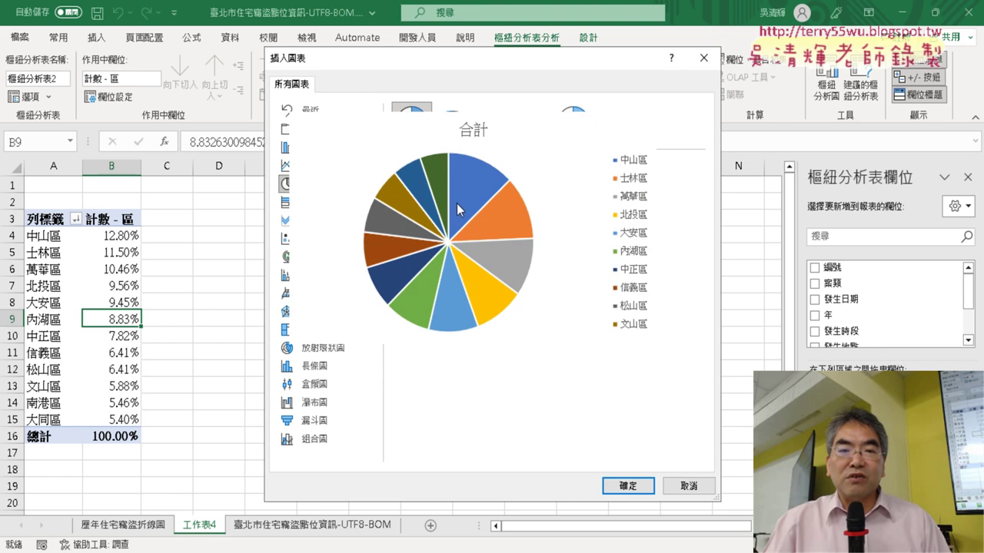
pyautogui.click(630, 485)
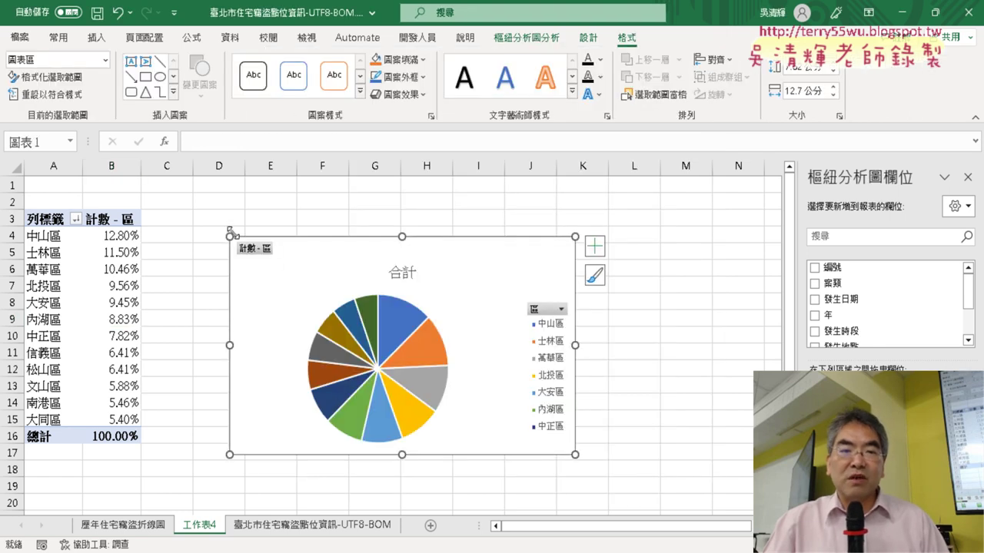
pyautogui.moveTo(229, 236); pyautogui.dragTo(193, 192)
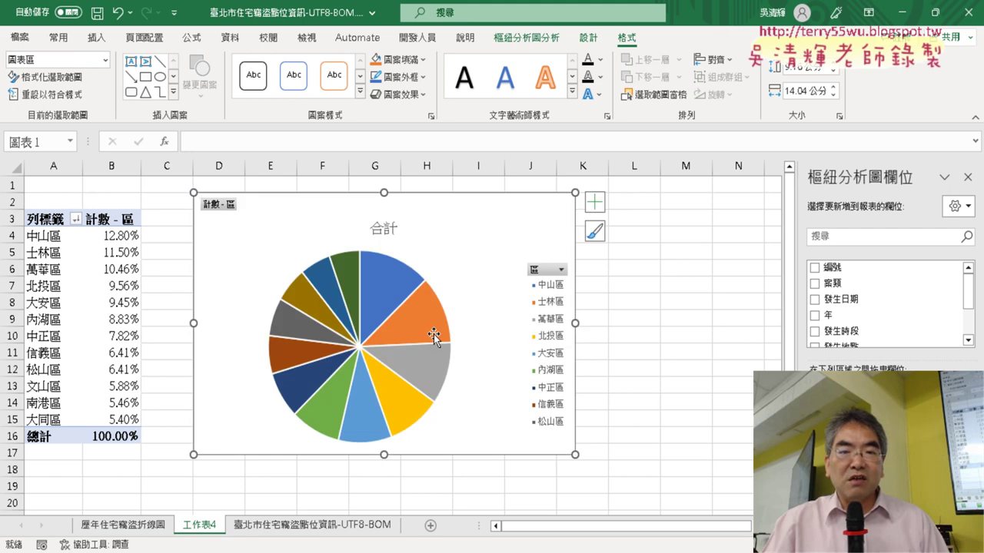
pyautogui.moveTo(576, 454); pyautogui.dragTo(712, 454)
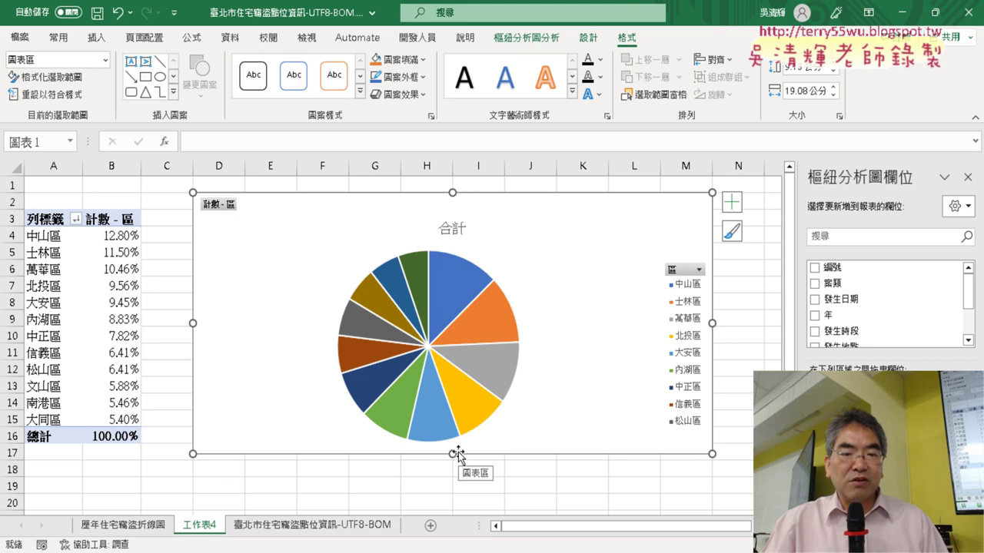
pyautogui.moveTo(452, 453); pyautogui.dragTo(454, 446)
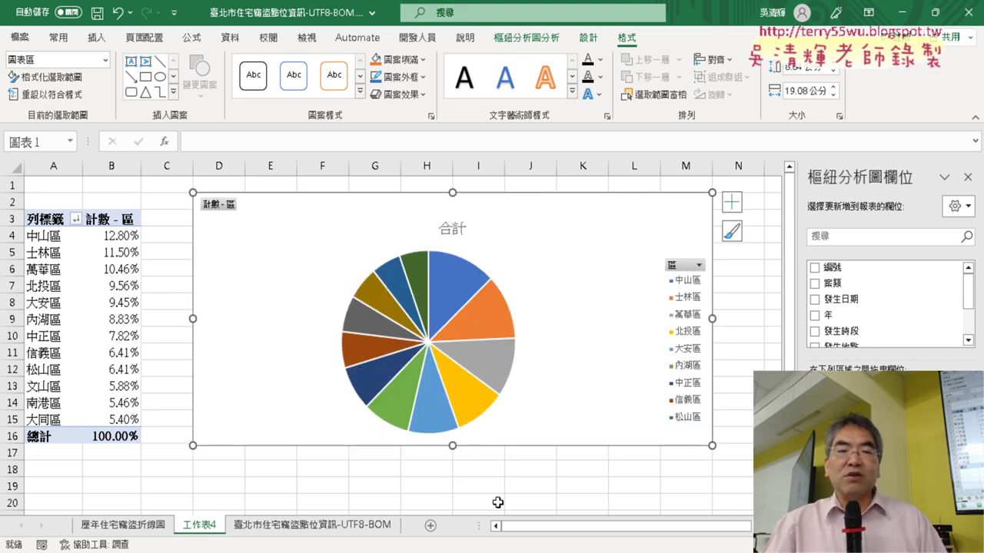
# - Change the chart title to 各區比例圖
pyautogui.click(452, 227)
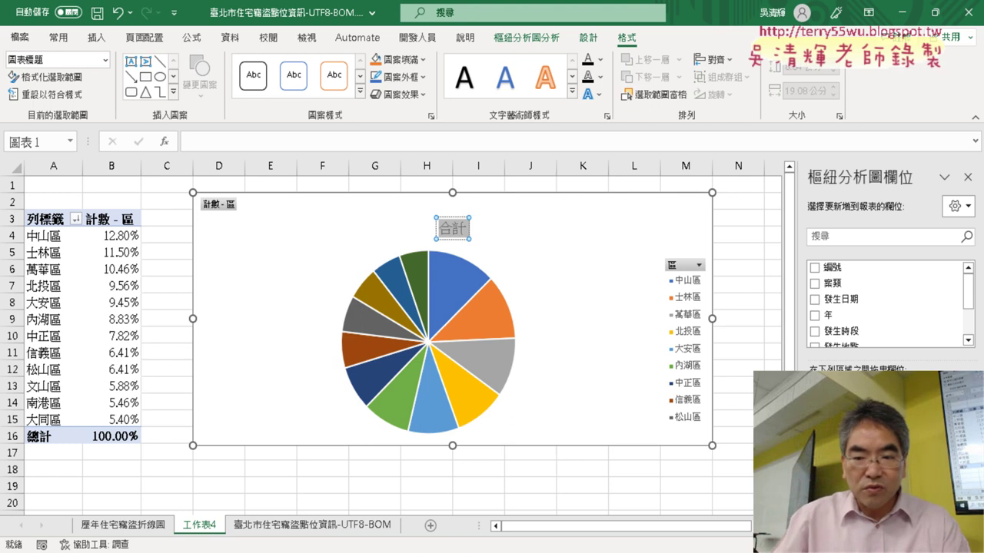
pyautogui.write('ㄍ')
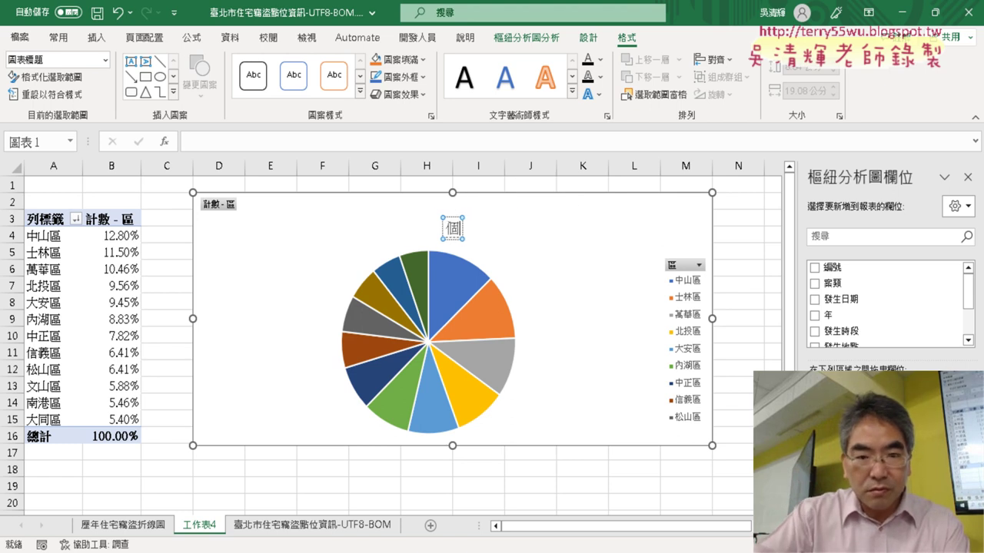
pyautogui.write('各區ㄅㄧ')
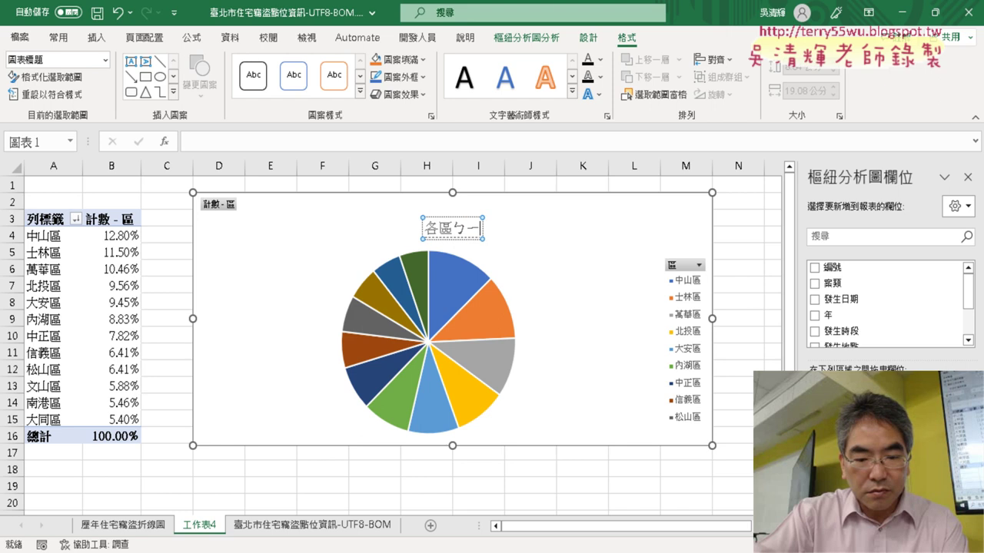
pyautogui.write('比例ㄊ圖')
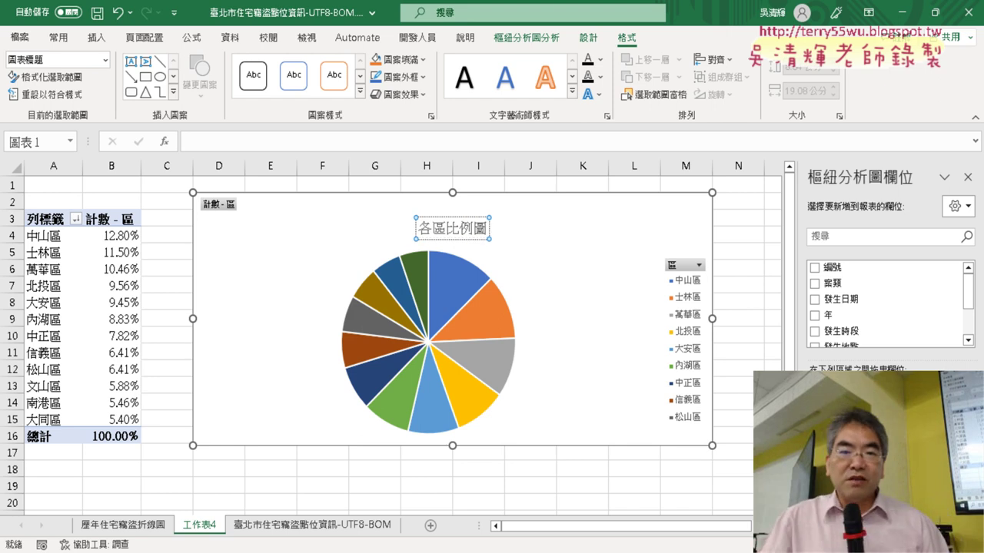
pyautogui.click(452, 220)
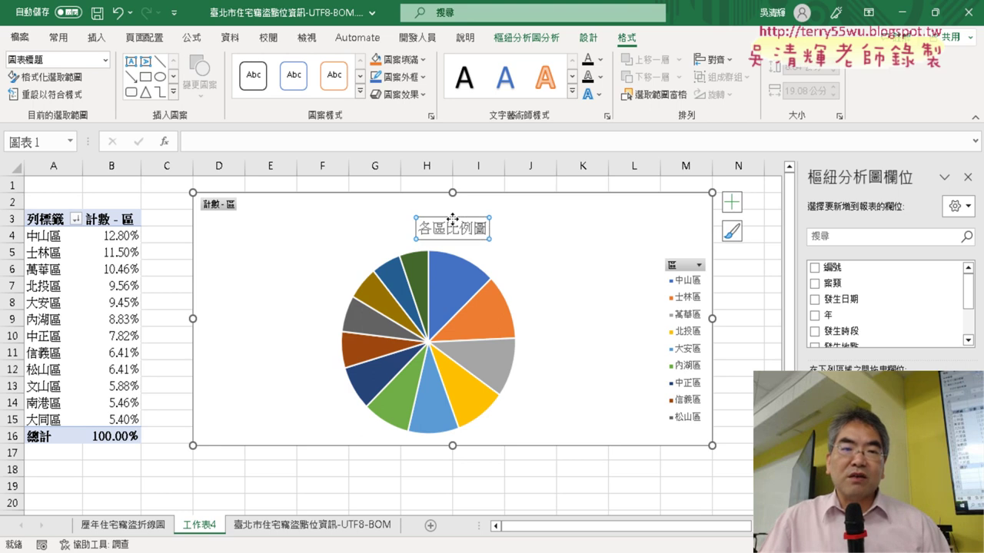
# - Make the chart title font size 20 and bold
pyautogui.click(59, 38)
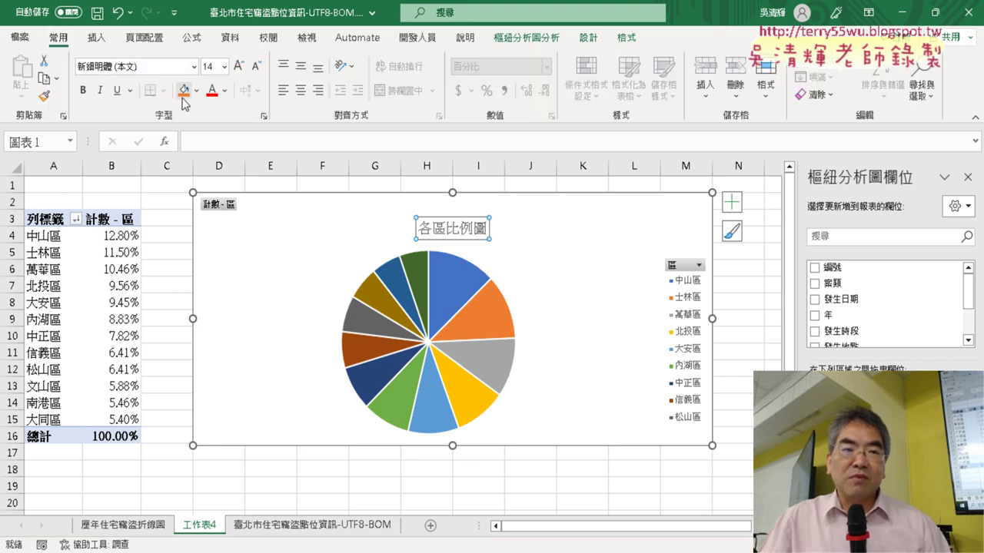
pyautogui.click(224, 67)
pyautogui.click(220, 240)
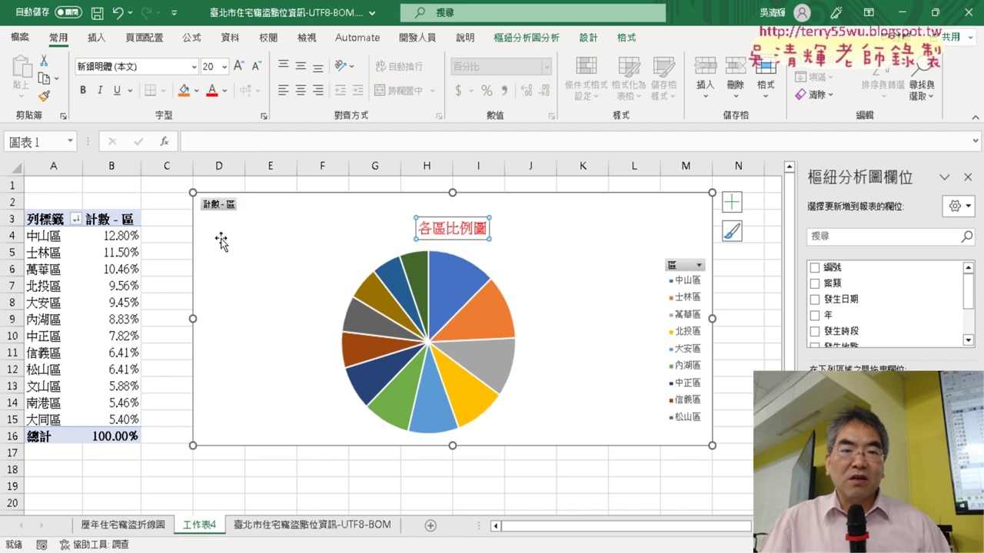
pyautogui.click(84, 92)
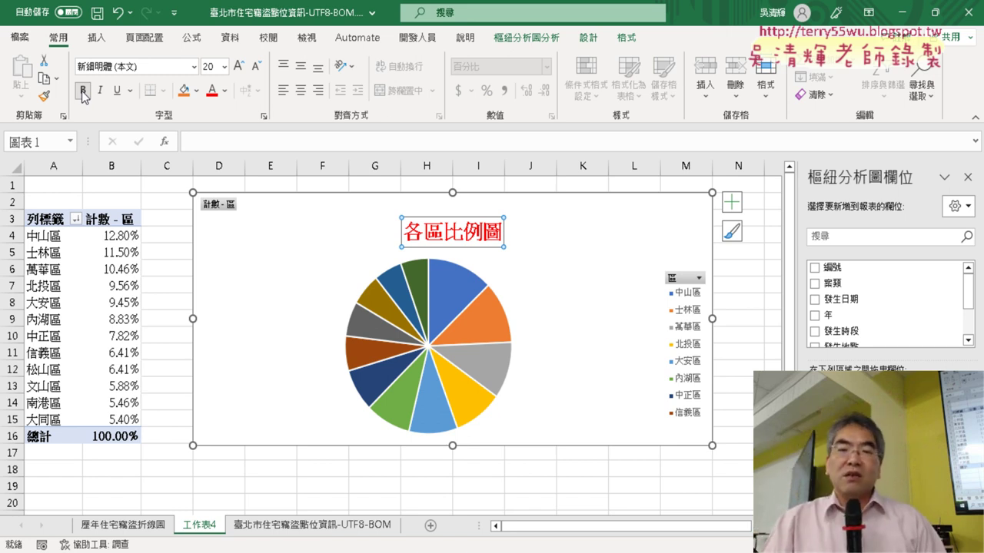
pyautogui.click(757, 310)
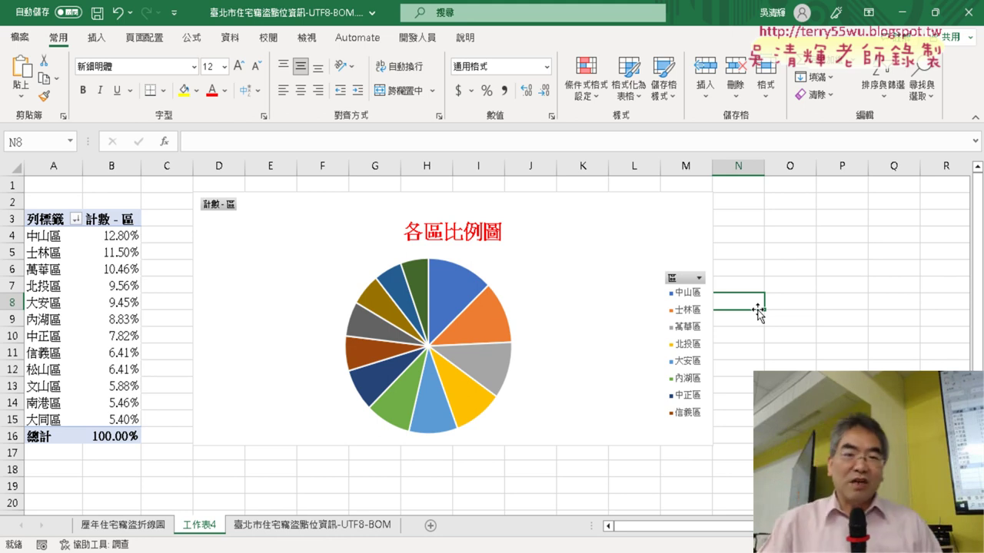
pyautogui.moveTo(451, 299)
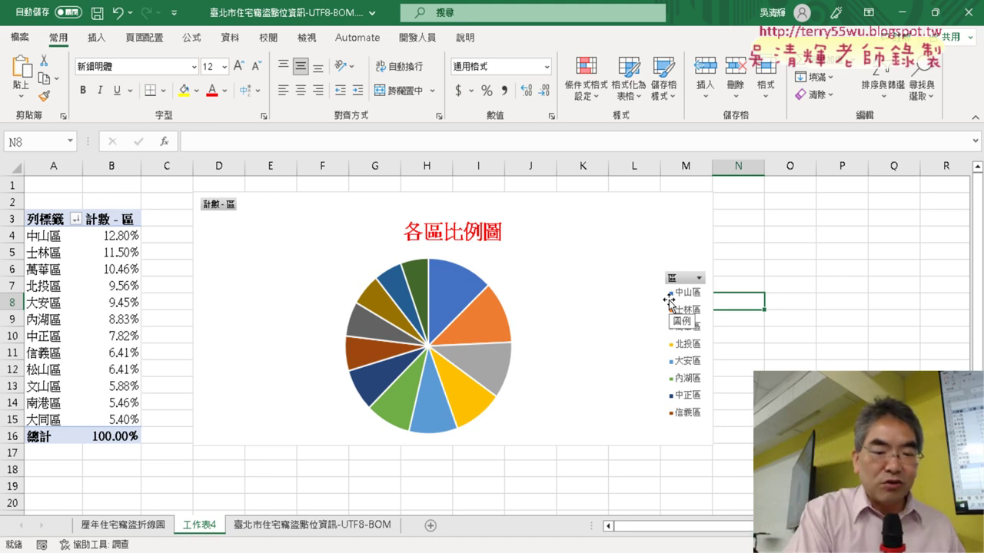
pyautogui.moveTo(689, 439)
pyautogui.mouseDown()
pyautogui.moveTo(742, 308)
pyautogui.moveTo(680, 439)
pyautogui.mouseUp()
pyautogui.moveTo(749, 193); pyautogui.dragTo(708, 260)
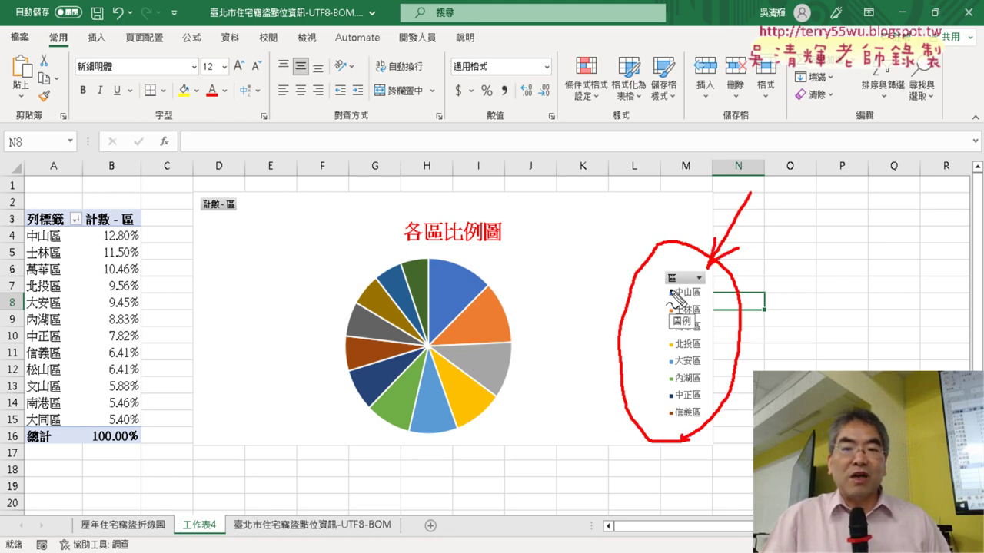
pyautogui.moveTo(495, 249)
pyautogui.mouseDown()
pyautogui.moveTo(467, 275)
pyautogui.moveTo(478, 277)
pyautogui.mouseUp()
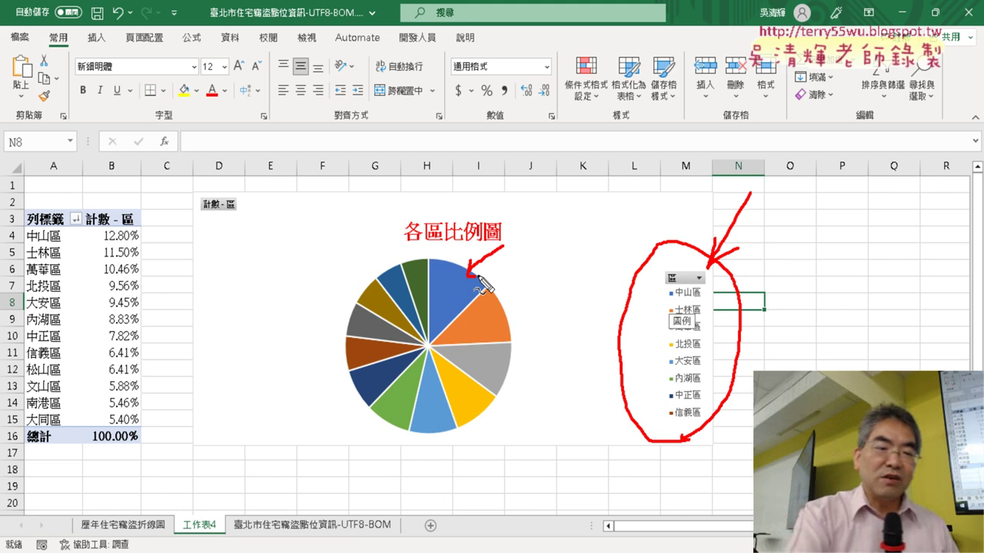
pyautogui.press('Escape')
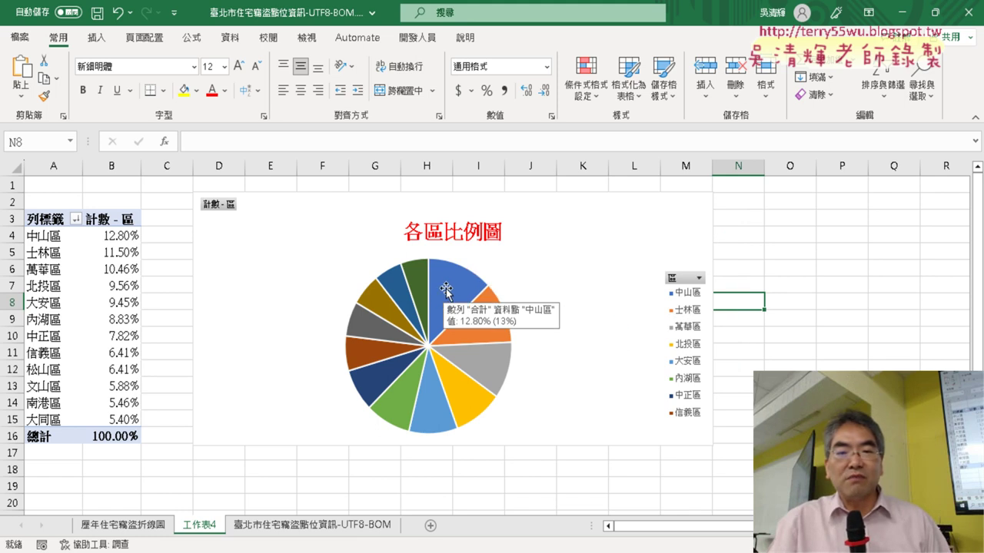
# - Add callouts showing each district name and percentage to every pie slice
pyautogui.rightClick(446, 289)
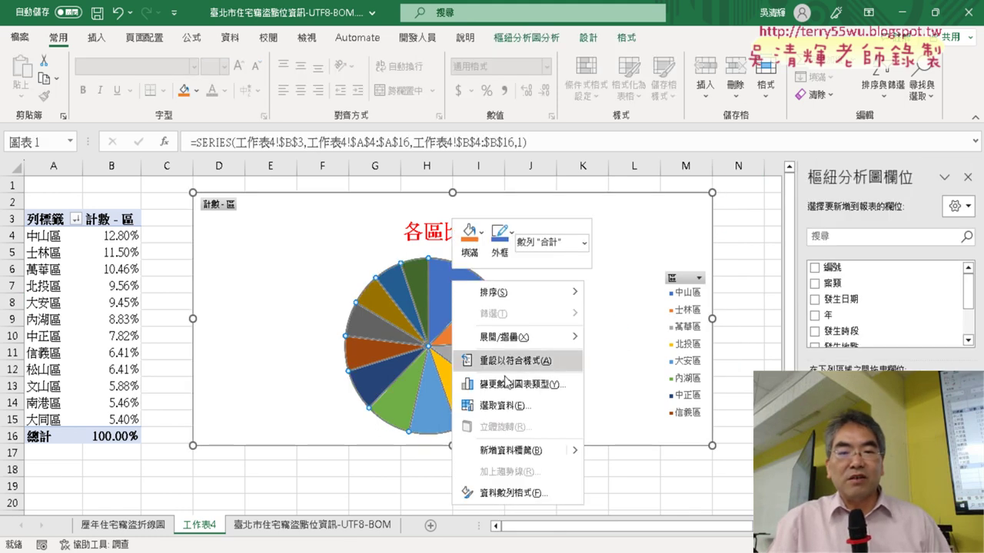
pyautogui.moveTo(576, 452)
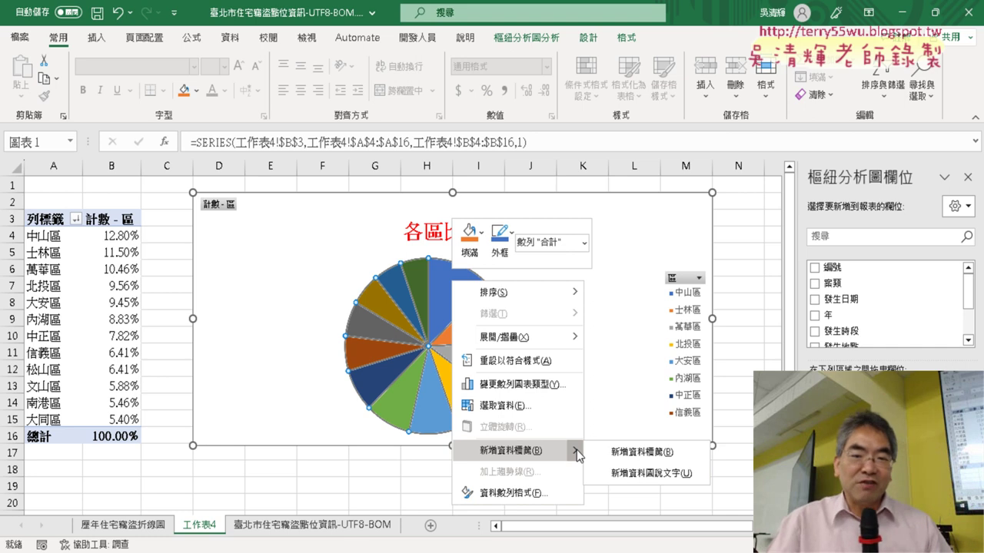
pyautogui.click(671, 474)
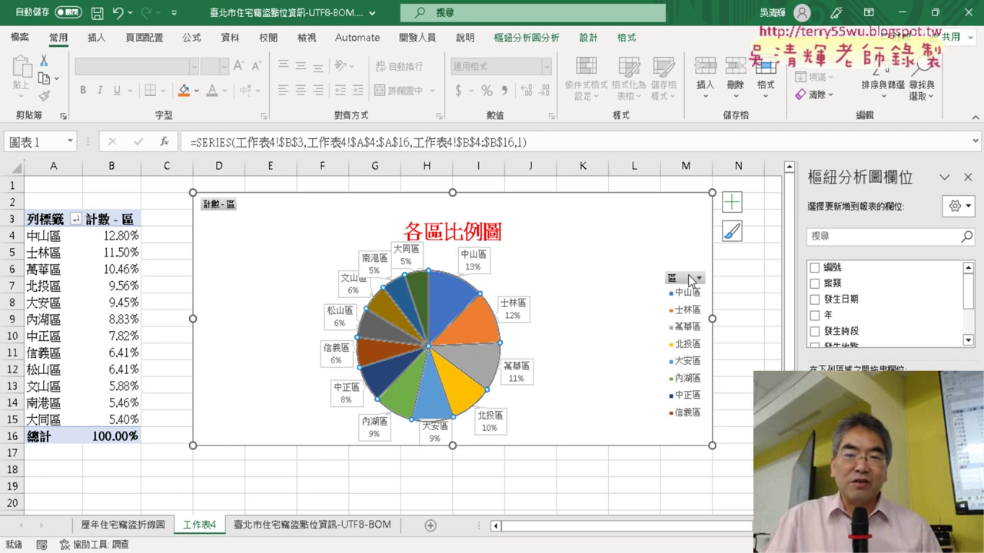
pyautogui.click(681, 315)
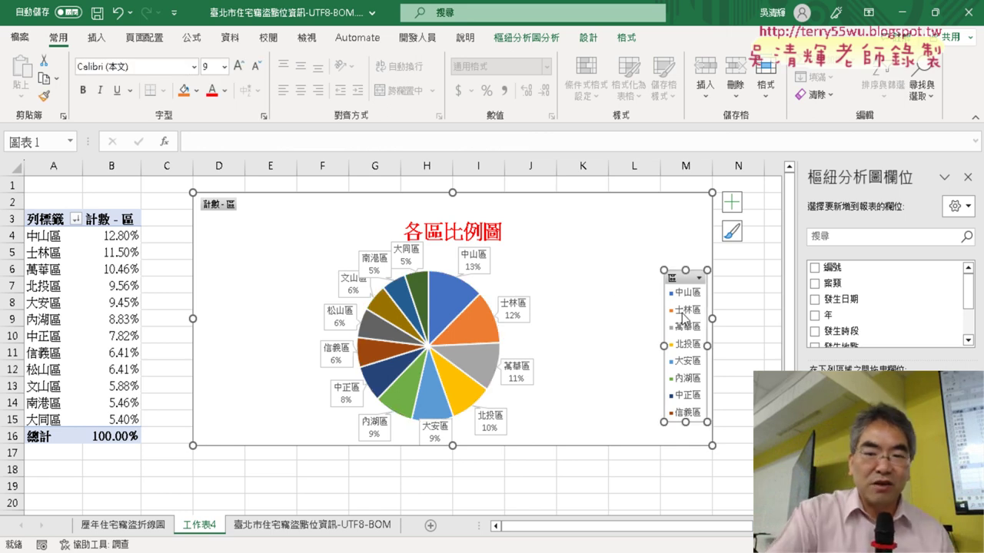
# - Delete the chart legend and stretch the chart taller downward
pyautogui.press('Delete')
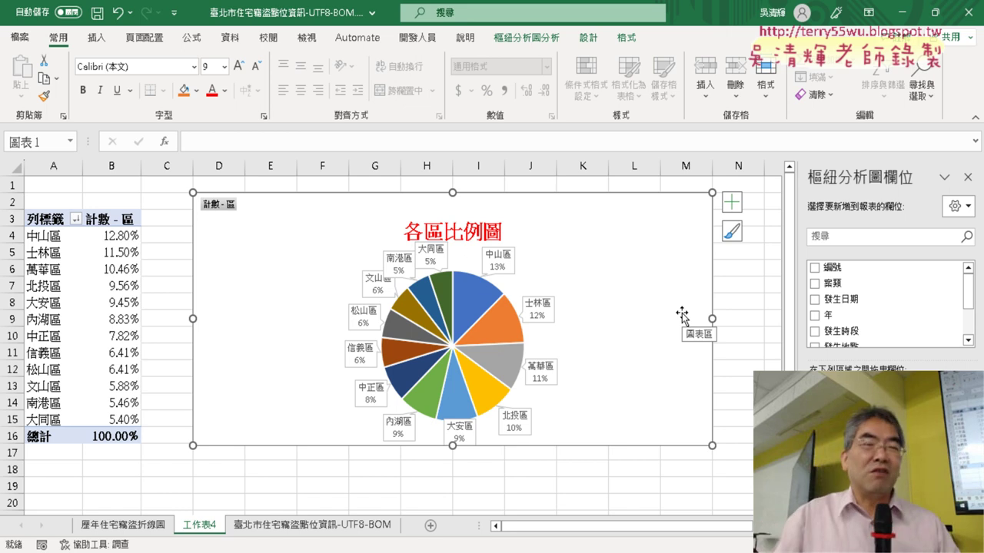
pyautogui.moveTo(452, 446); pyautogui.dragTo(451, 504)
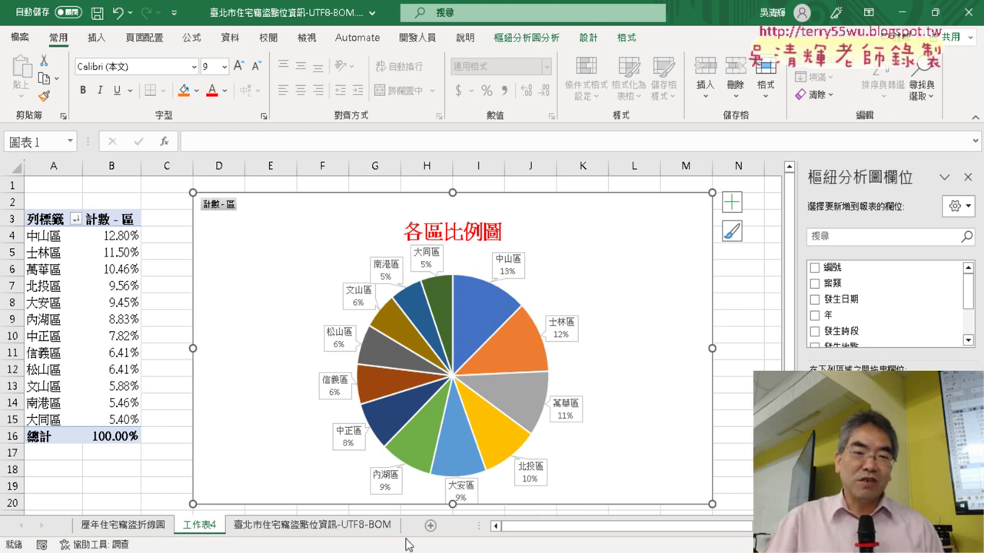
pyautogui.click(376, 527)
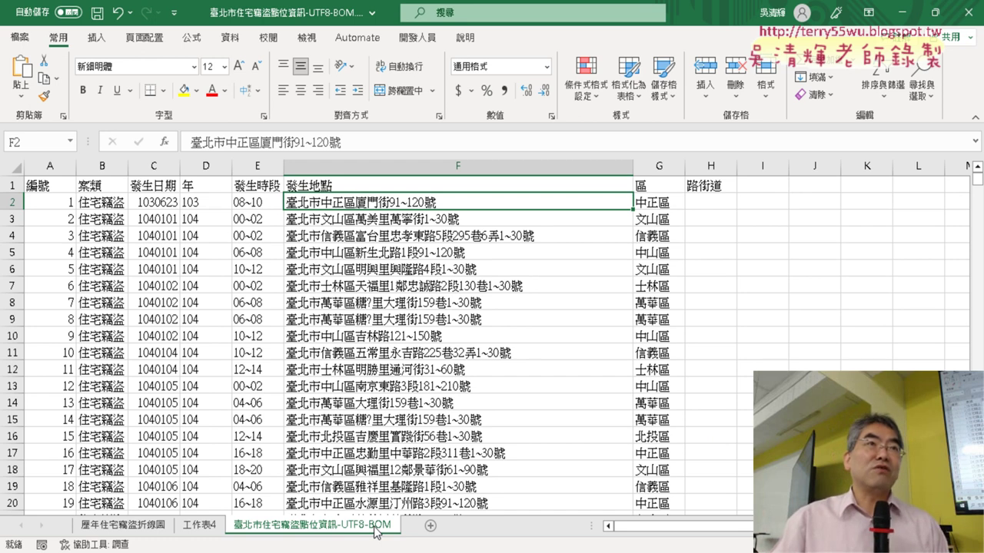
pyautogui.click(202, 525)
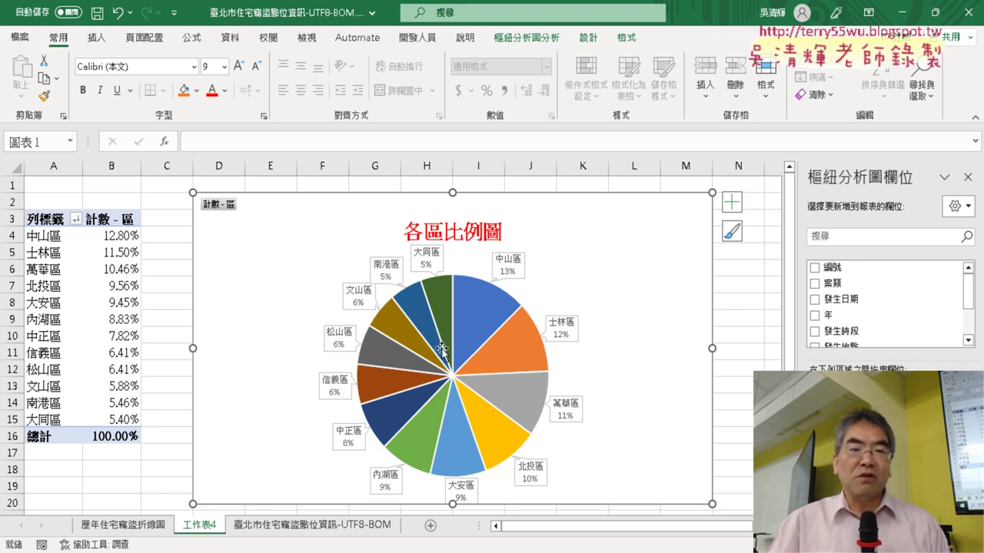
pyautogui.moveTo(470, 308)
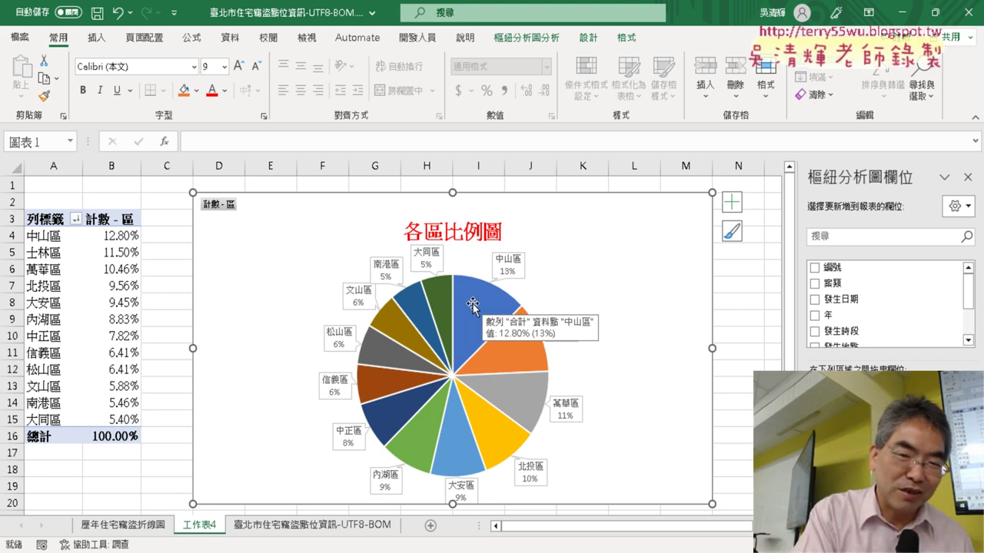
# - Undo the callouts, legend removal and resize with Ctrl+Z
pyautogui.hotkey('ctrl', 'z')
pyautogui.hotkey('ctrl', 'z')
pyautogui.hotkey('ctrl', 'z')
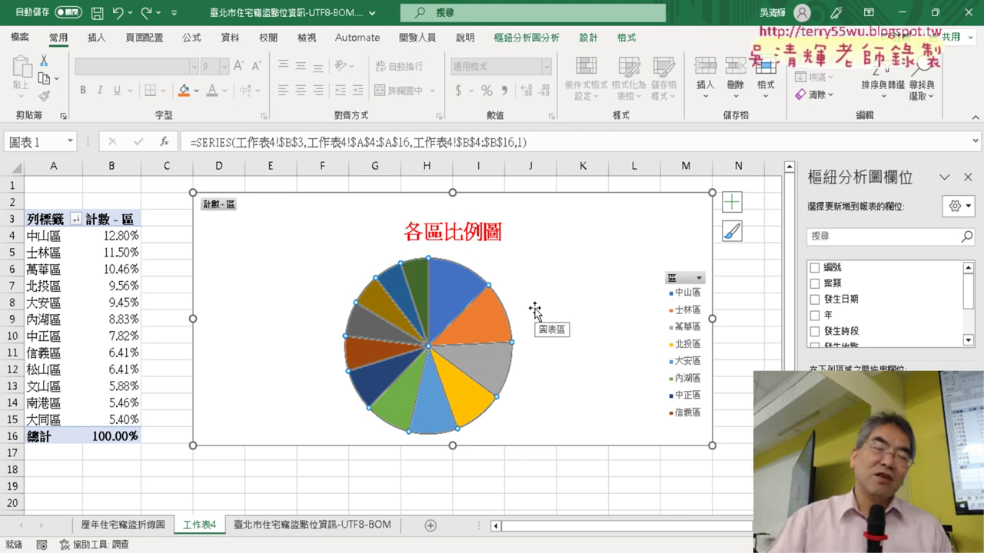
# - Add percentage data labels such as 12.80% to every pie slice
pyautogui.rightClick(454, 282)
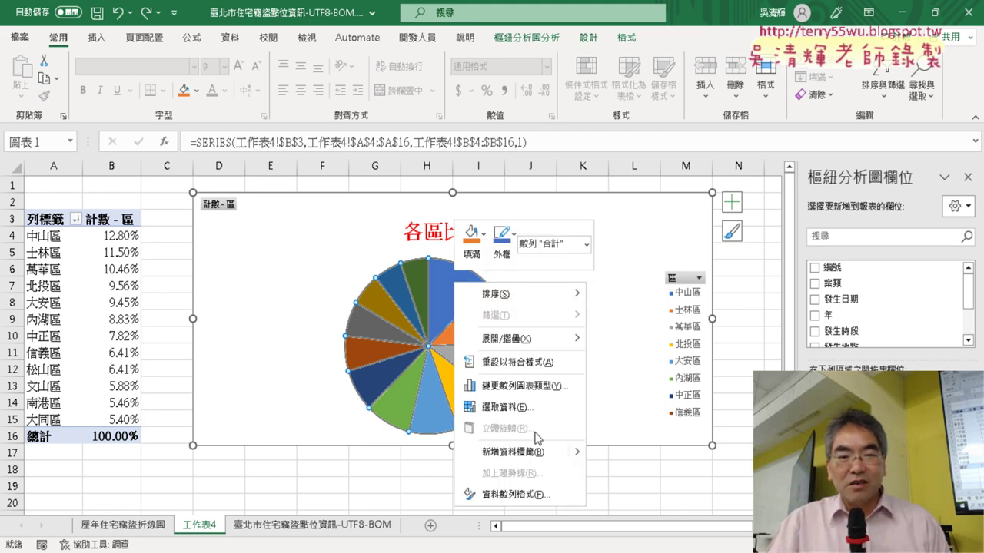
pyautogui.moveTo(565, 453)
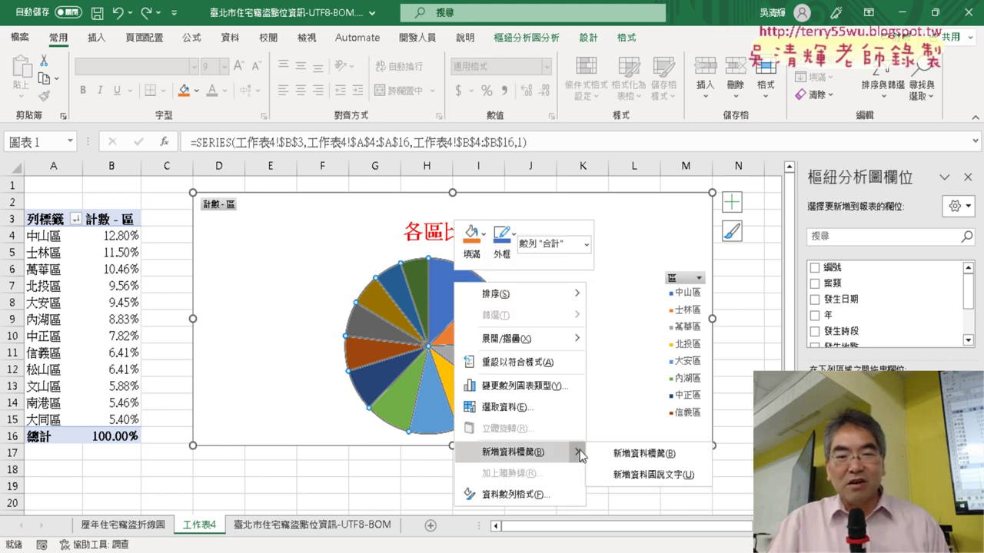
pyautogui.click(631, 456)
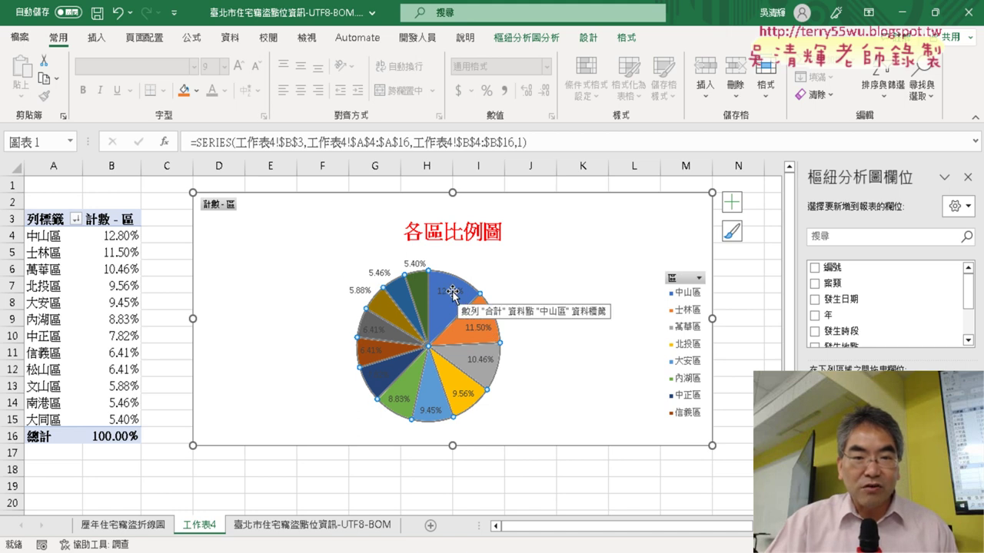
pyautogui.rightClick(454, 293)
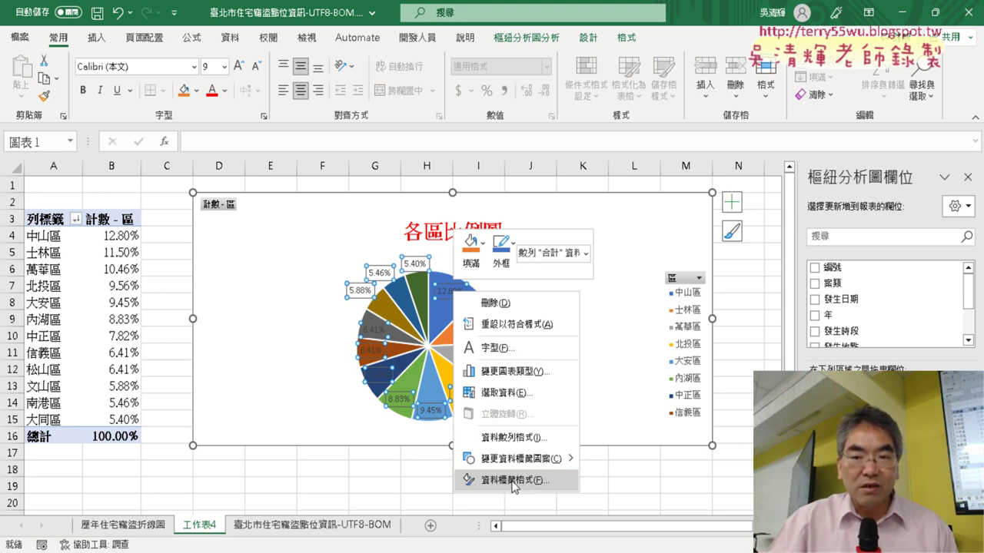
# - Set the data labels to show district name and percentage, not value, e.g. 中山區 13%
pyautogui.click(513, 481)
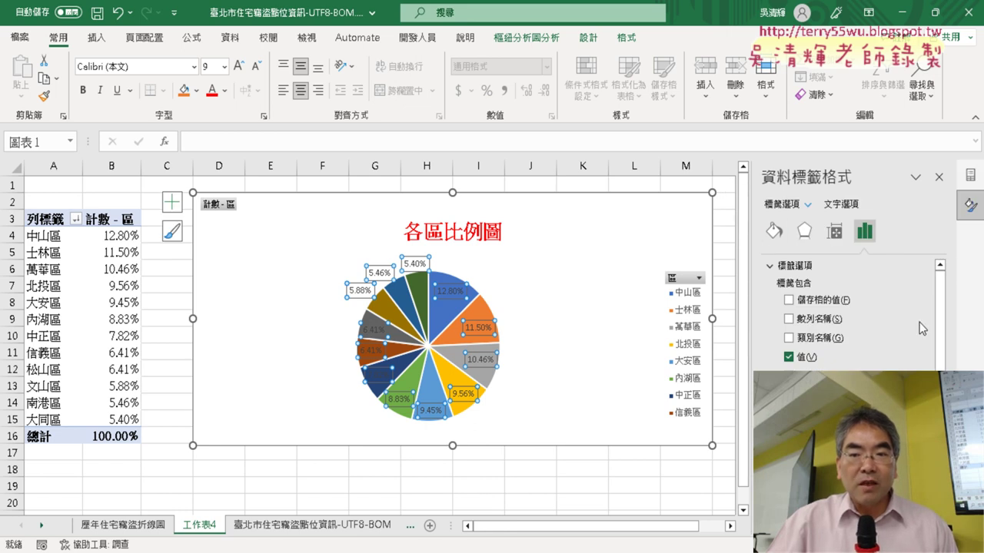
pyautogui.click(789, 338)
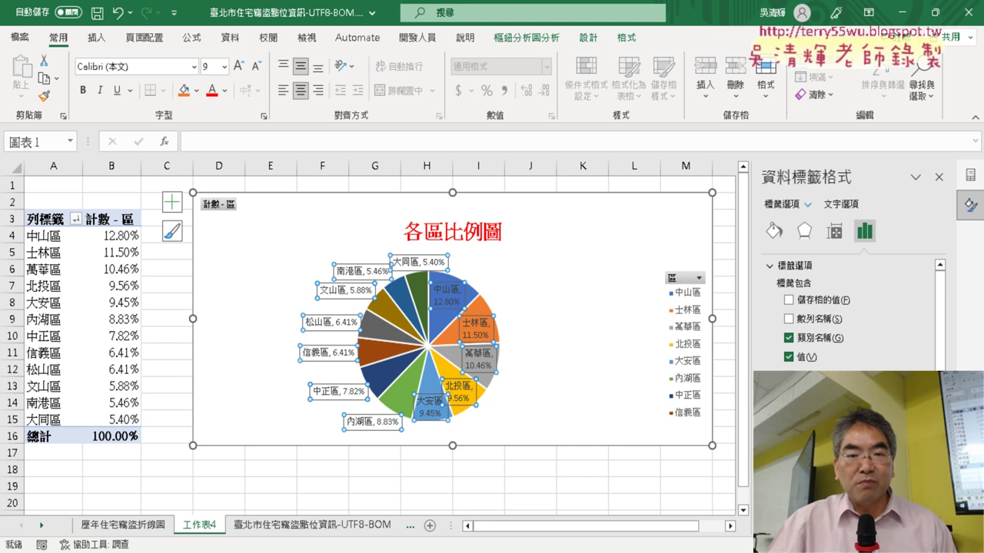
pyautogui.click(788, 376)
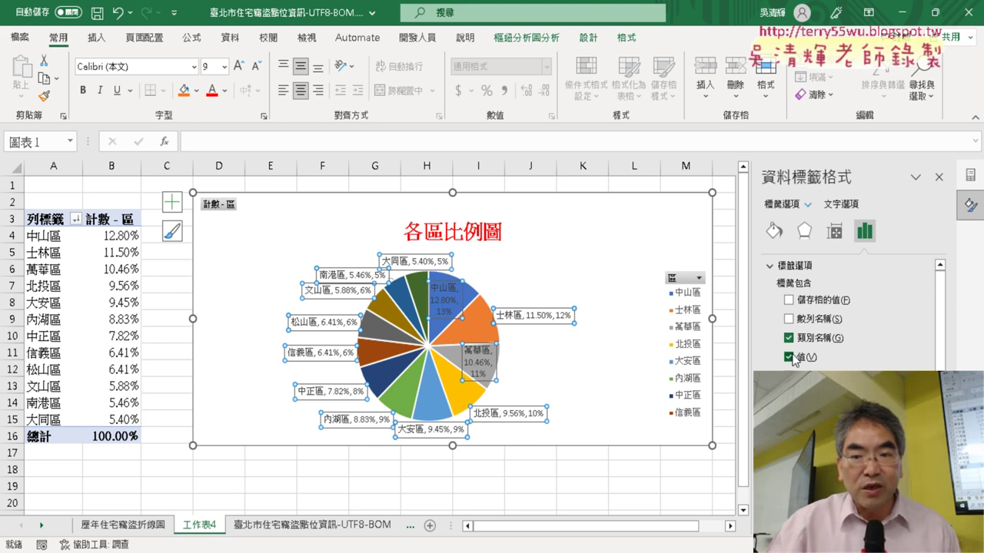
pyautogui.click(789, 358)
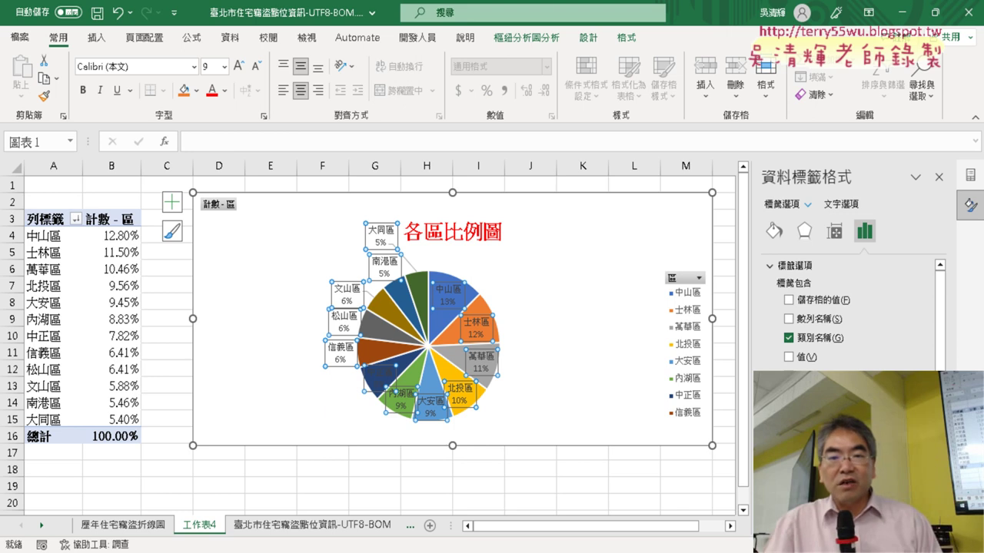
pyautogui.moveTo(839, 347)
pyautogui.mouseDown()
pyautogui.moveTo(769, 347)
pyautogui.moveTo(841, 360)
pyautogui.mouseUp()
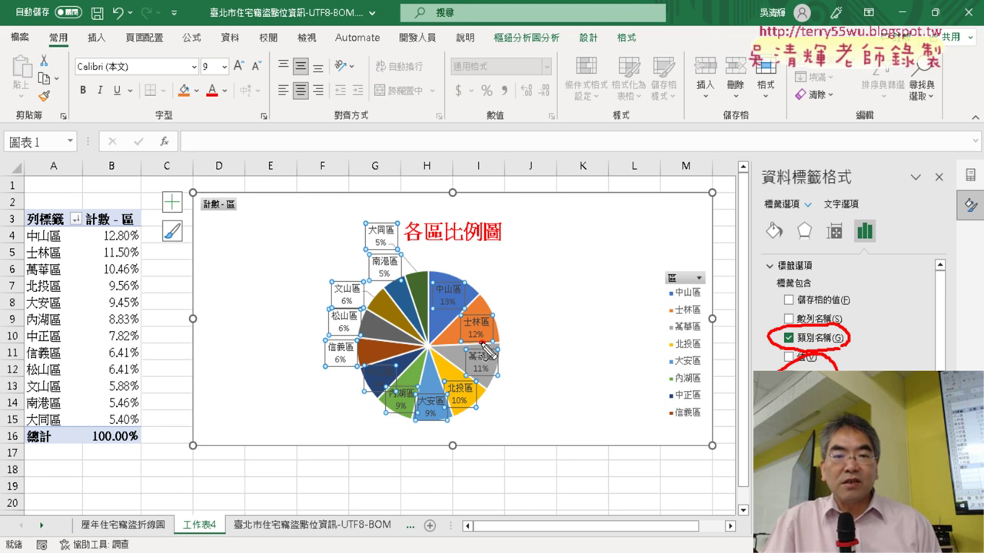
pyautogui.moveTo(496, 350)
pyautogui.mouseDown()
pyautogui.moveTo(499, 332)
pyautogui.moveTo(489, 346)
pyautogui.mouseUp()
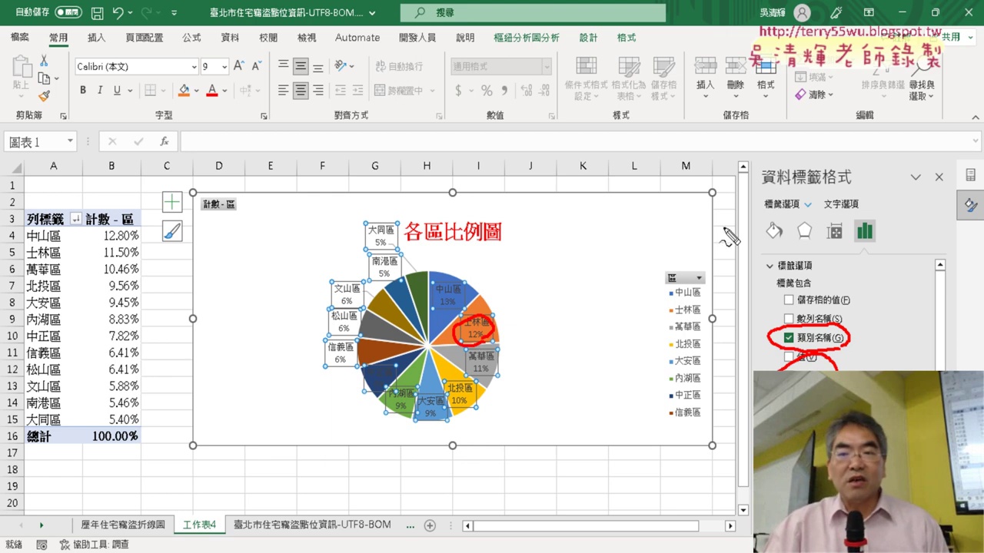
pyautogui.moveTo(768, 194); pyautogui.dragTo(756, 183)
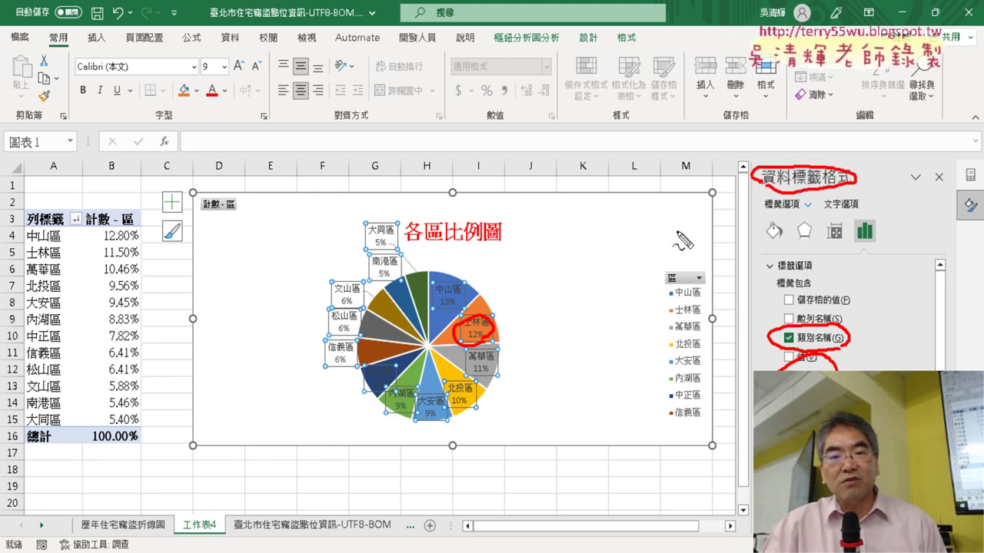
pyautogui.moveTo(499, 342); pyautogui.dragTo(749, 172)
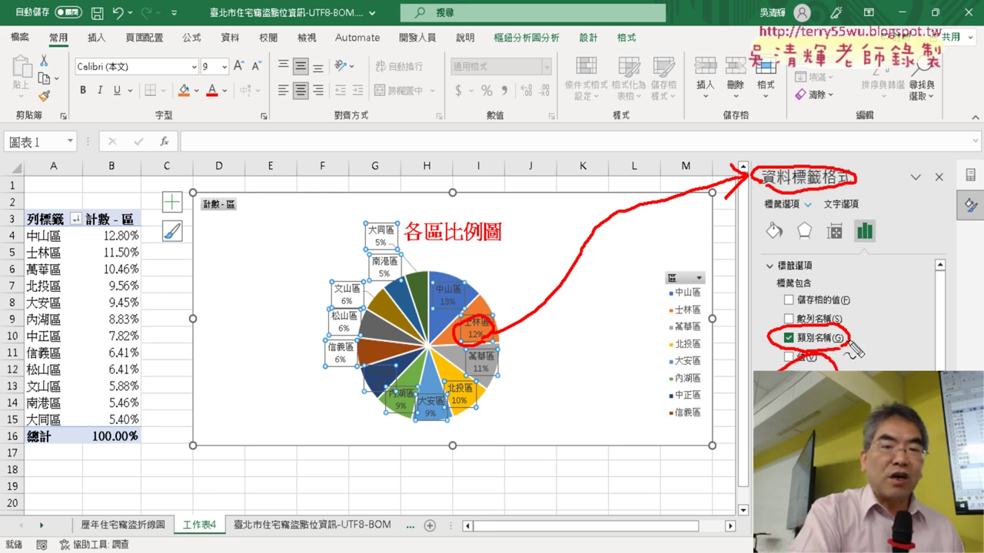
pyautogui.press('Escape')
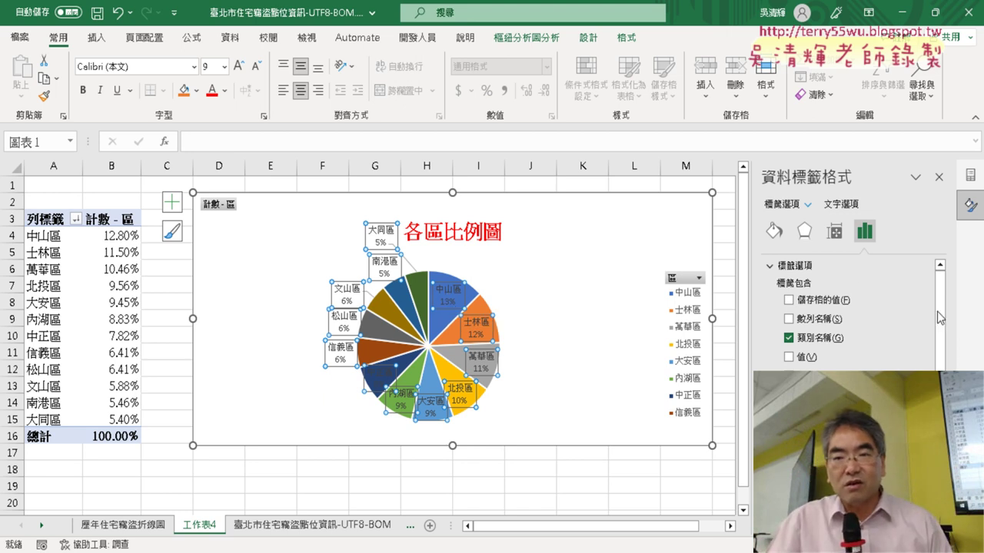
pyautogui.scroll(-2, 942, 312)
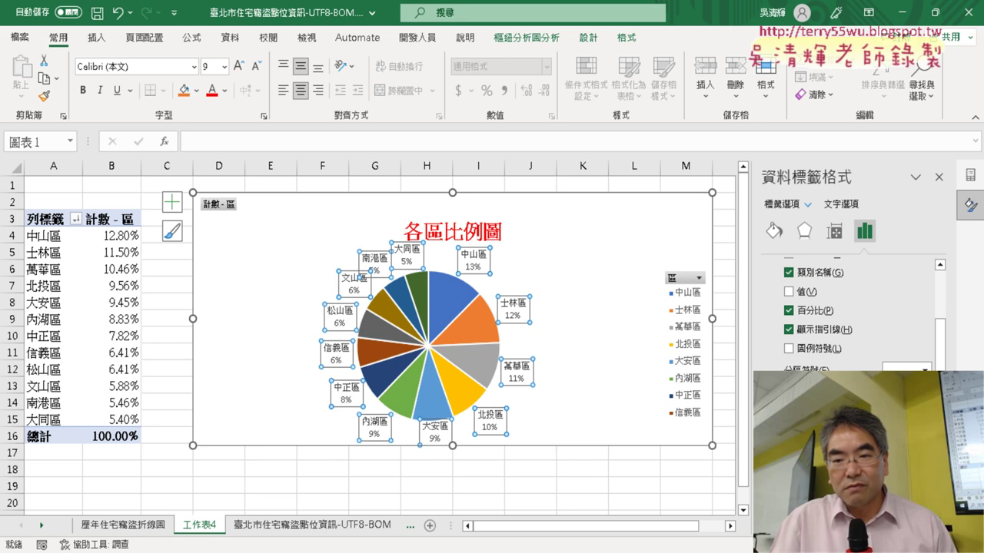
pyautogui.moveTo(845, 269); pyautogui.dragTo(838, 286)
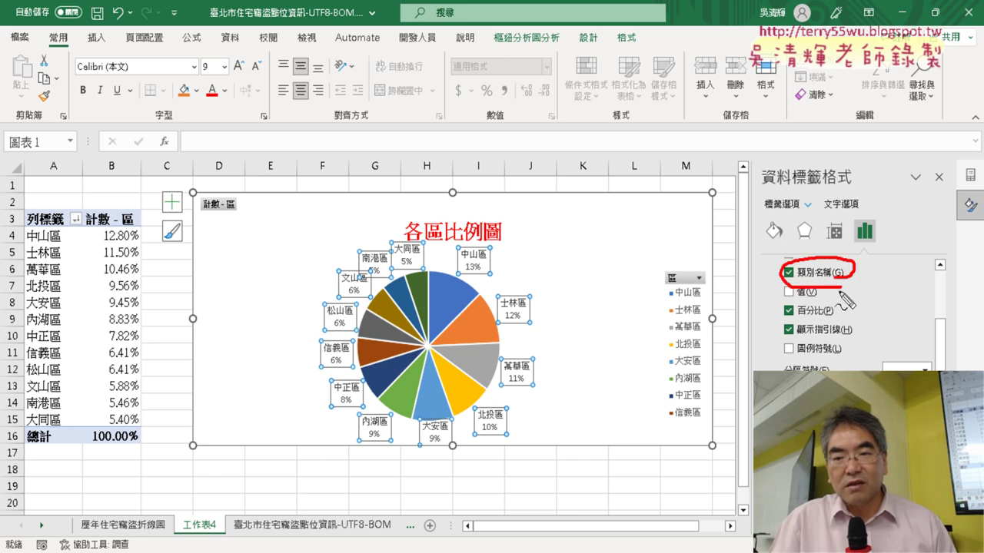
pyautogui.moveTo(842, 343)
pyautogui.mouseDown()
pyautogui.moveTo(782, 357)
pyautogui.moveTo(830, 343)
pyautogui.mouseUp()
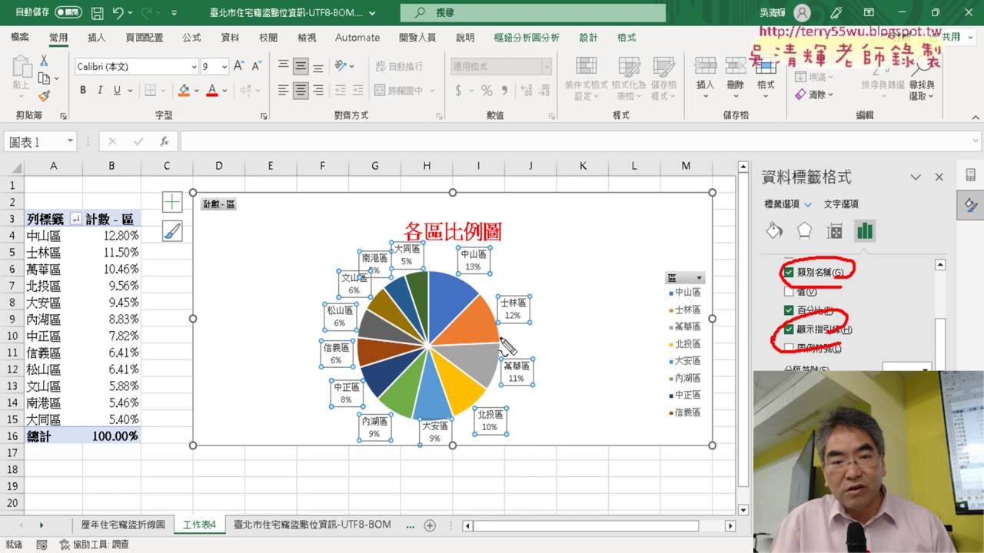
pyautogui.moveTo(789, 315); pyautogui.dragTo(844, 298)
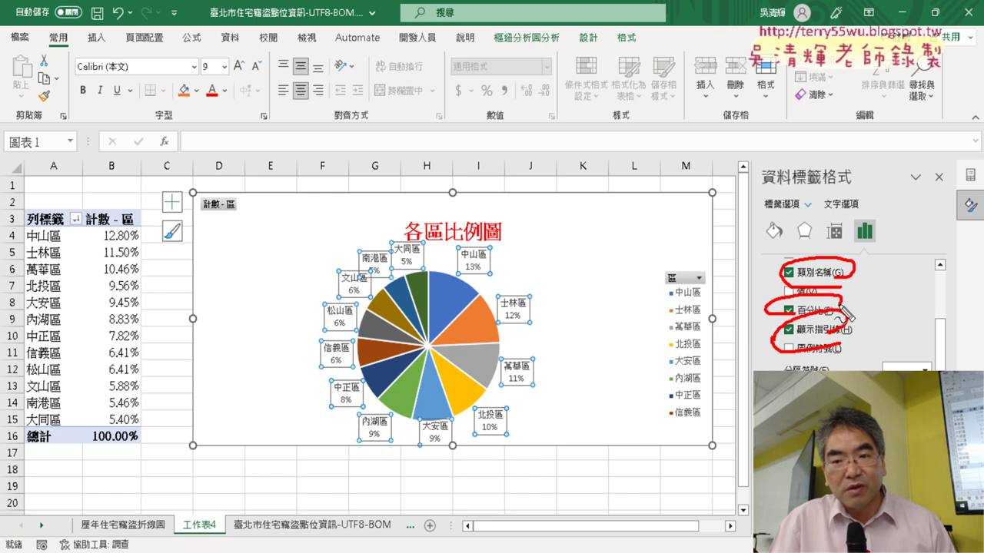
pyautogui.press('Escape')
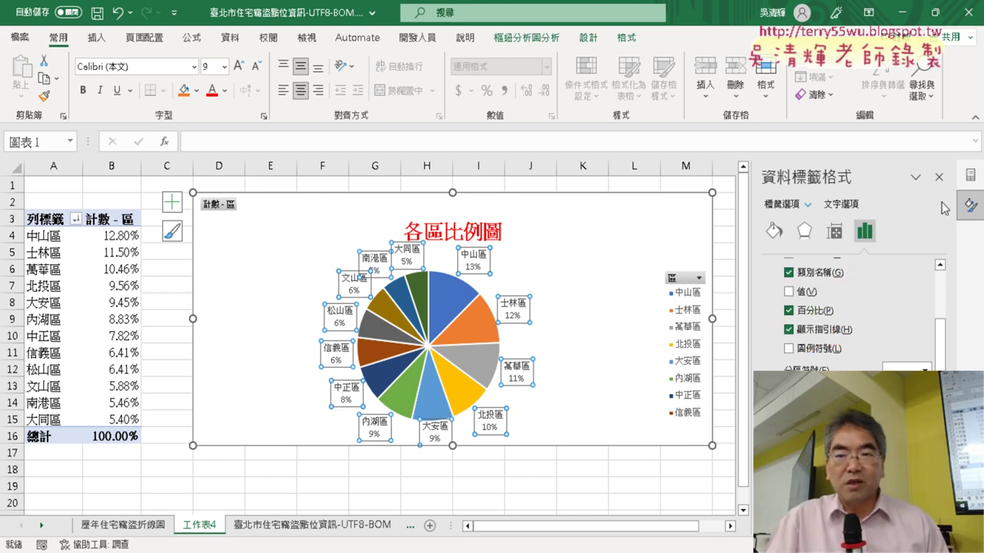
# - Close the data label pane and delete the pie chart's legend
pyautogui.click(938, 177)
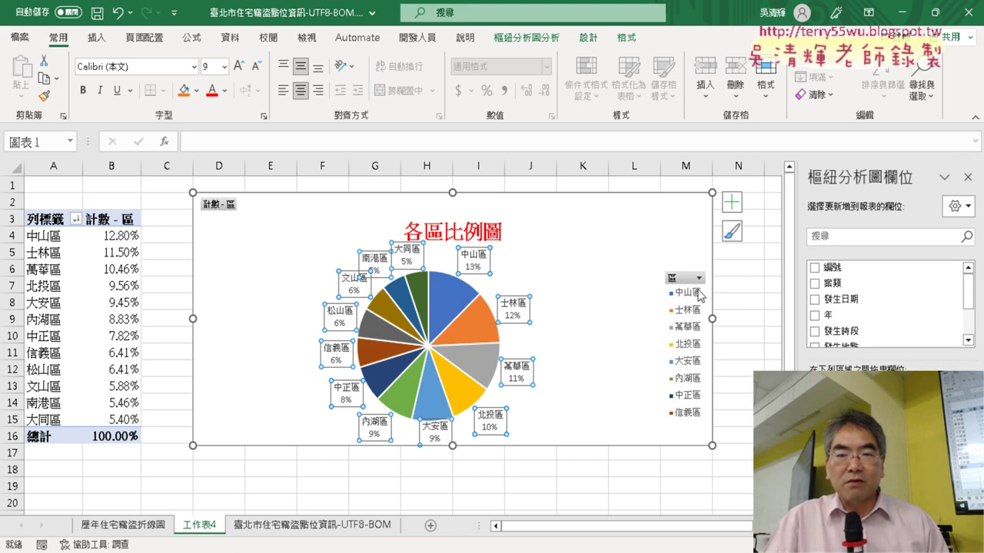
pyautogui.click(690, 314)
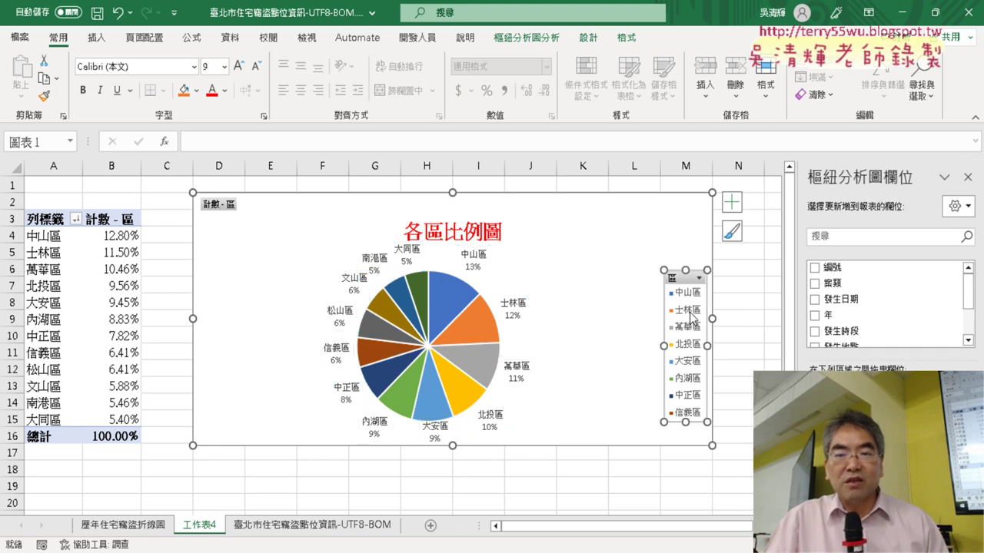
pyautogui.press('Delete')
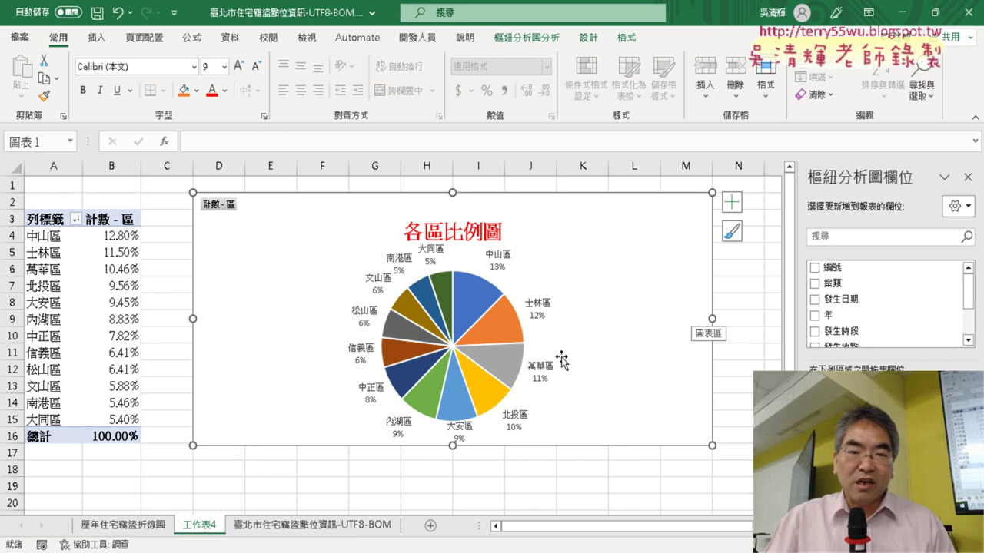
pyautogui.rightClick(478, 296)
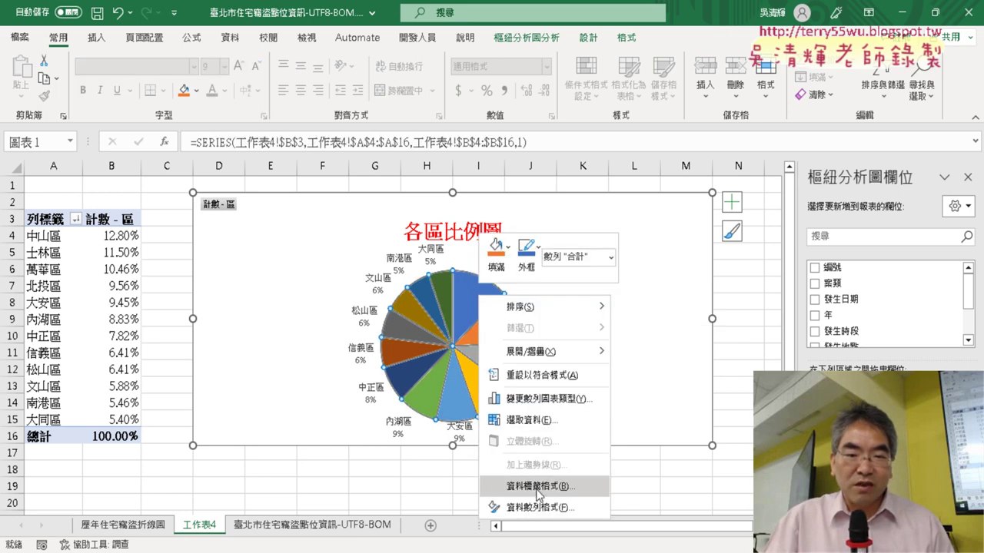
pyautogui.press('Escape')
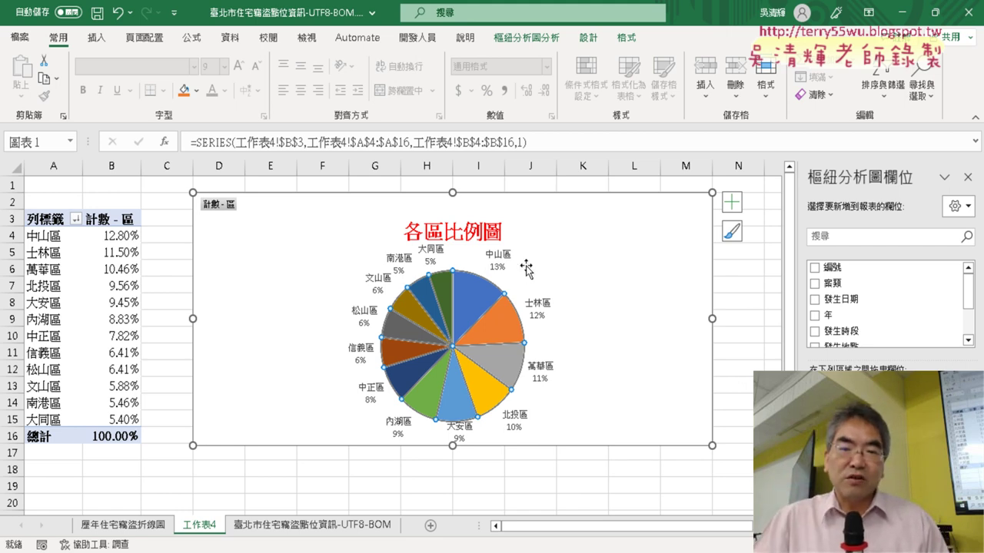
pyautogui.click(484, 232)
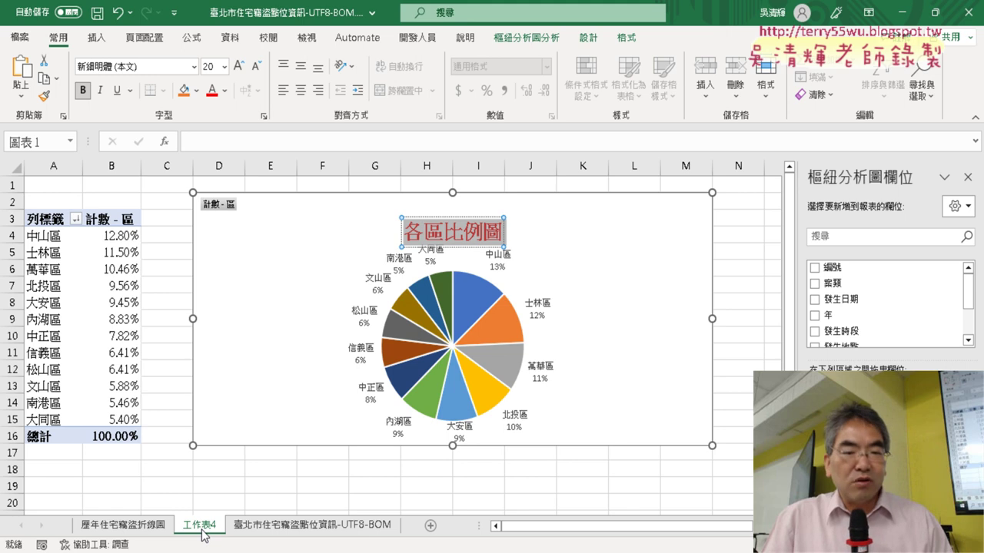
# - Rename sheet 工作表4 to 各區比例圖
pyautogui.doubleClick(203, 526)
pyautogui.write('各區比例圖')
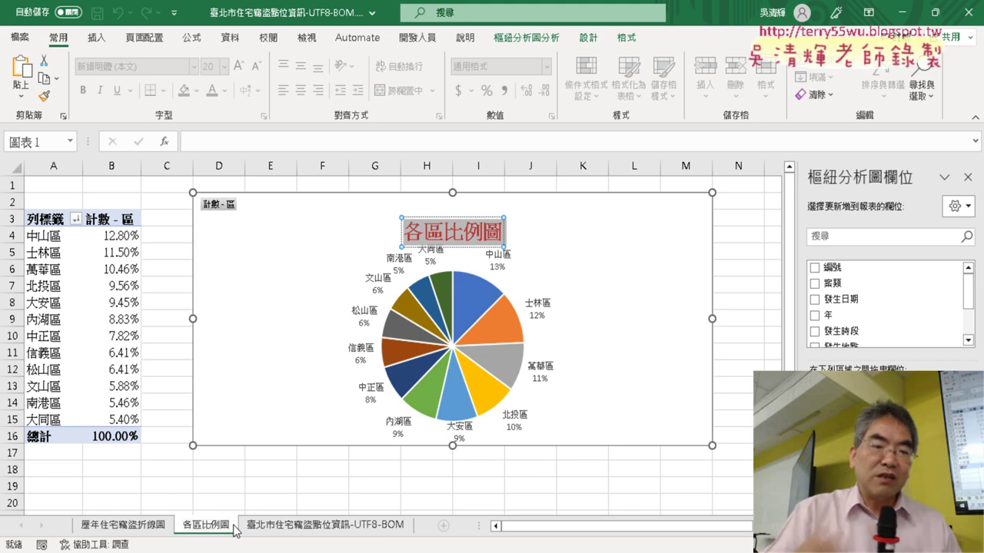
pyautogui.click(305, 479)
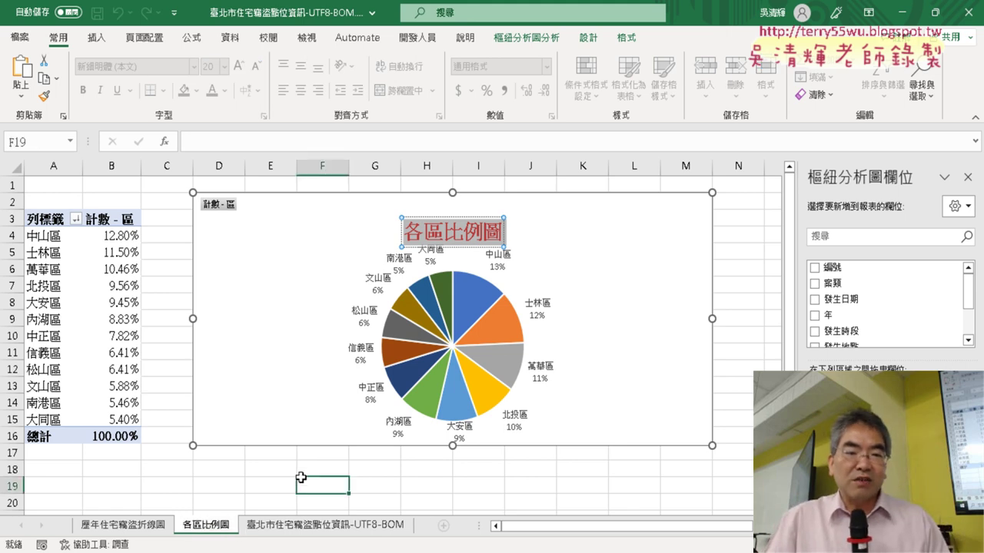
# - Go to the raw burglary data sheet and select the empty 路街道 column H
pyautogui.click(116, 525)
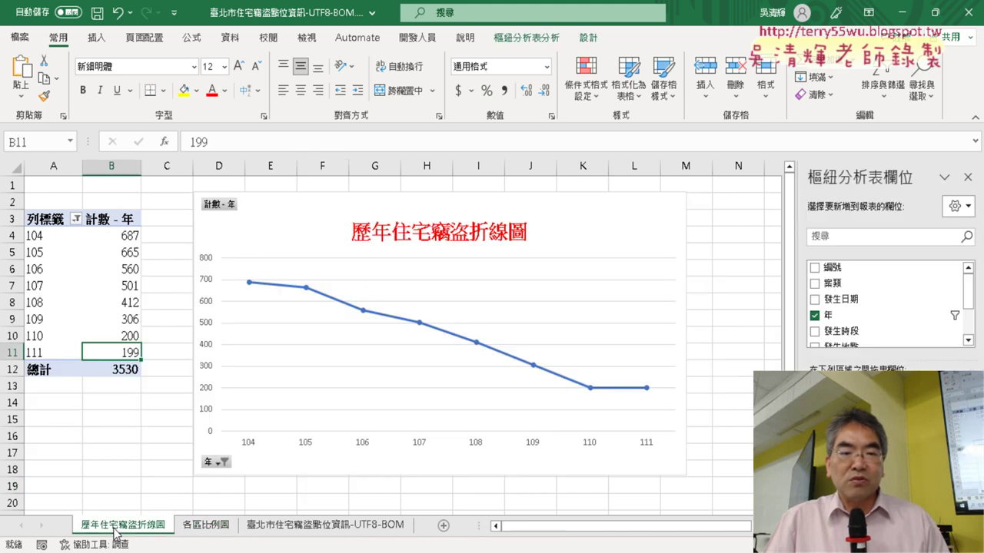
pyautogui.click(206, 526)
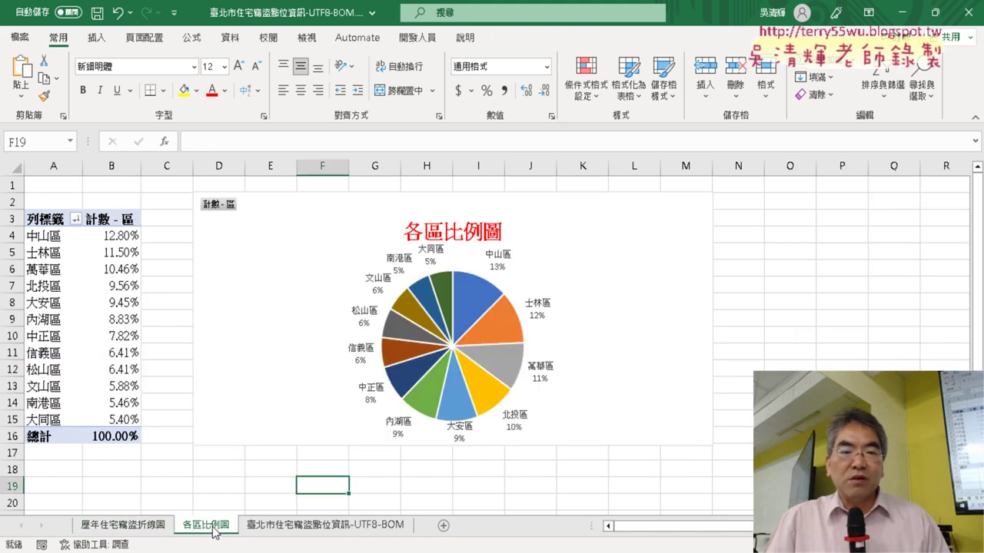
pyautogui.click(312, 527)
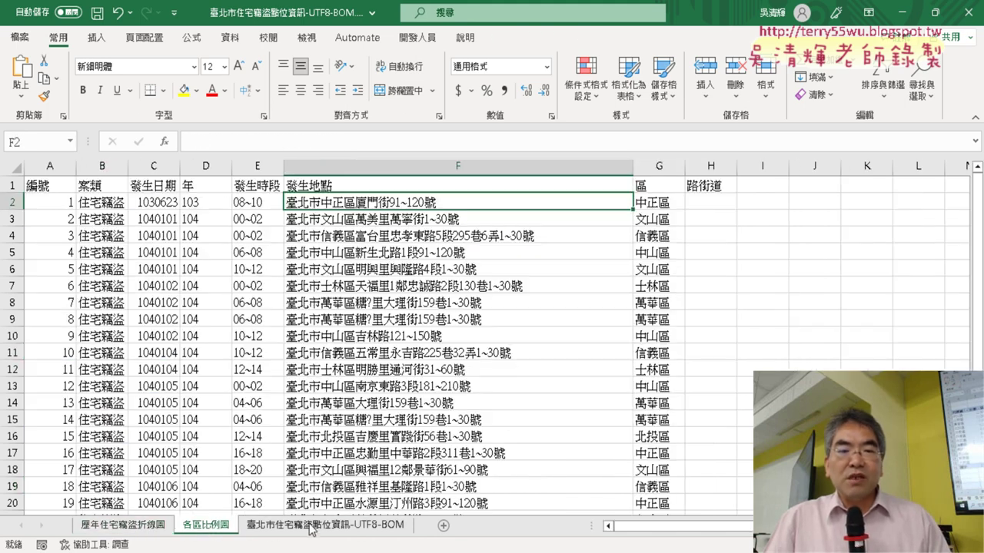
pyautogui.click(703, 163)
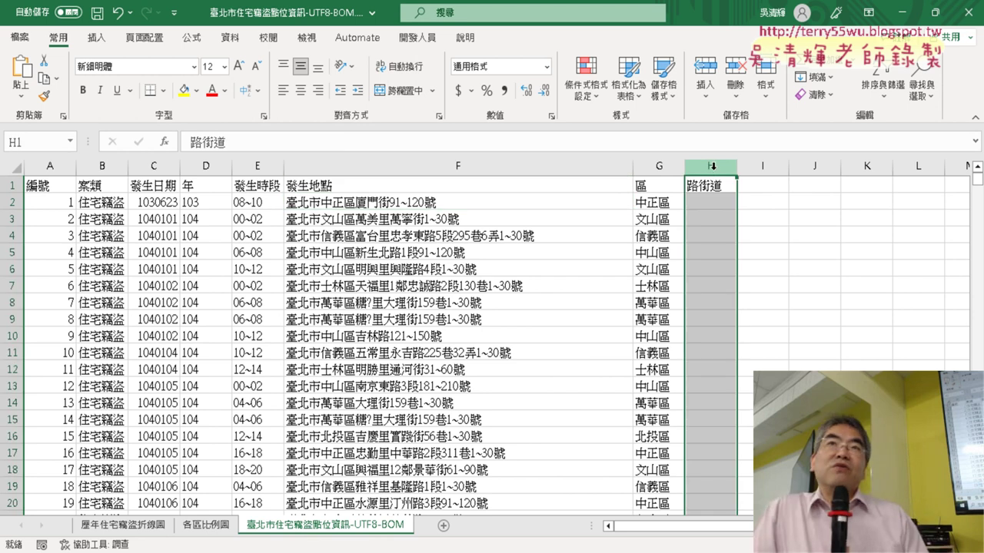